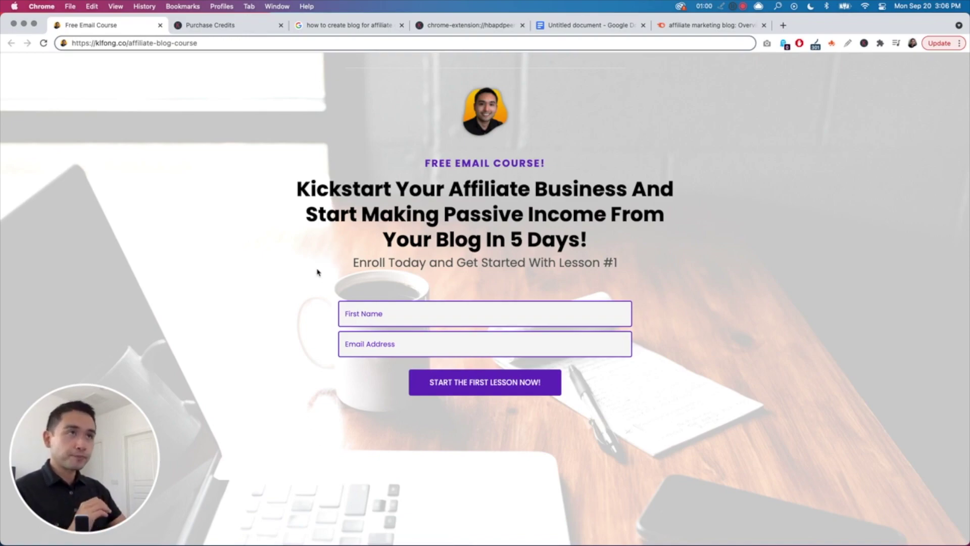
# Step: Examine the Keywords Everywhere home page and the credit packages on its pricing page, highlighting the $10 package's credit amount
pyautogui.click(219, 27)
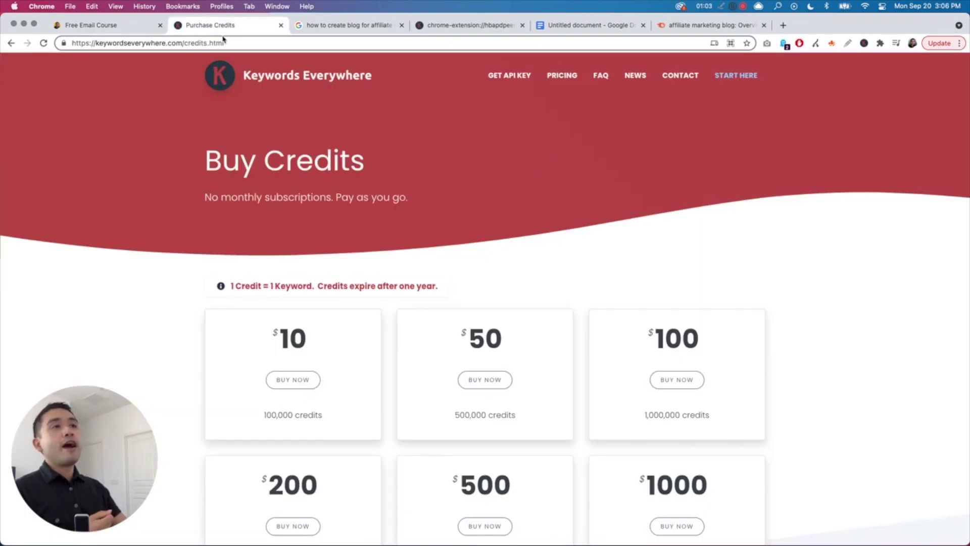
pyautogui.click(252, 80)
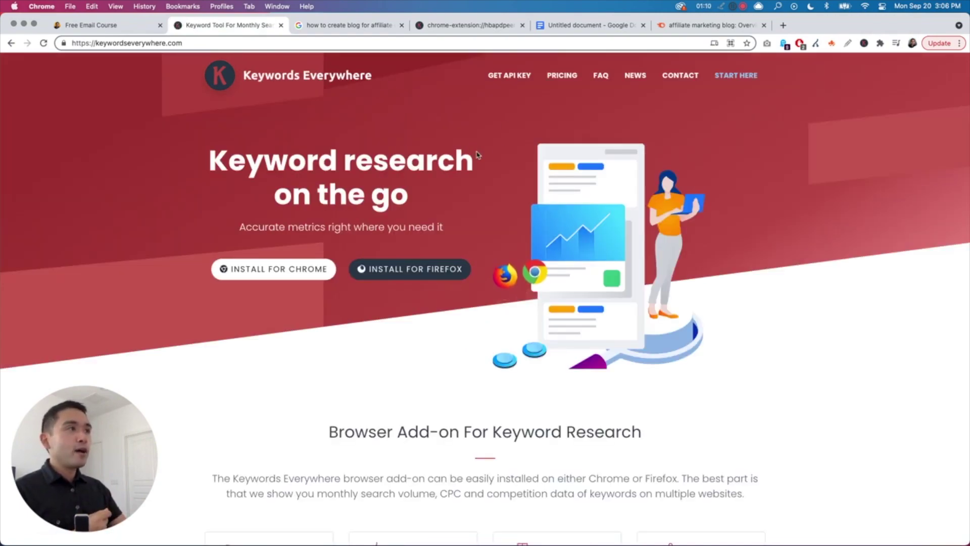
pyautogui.click(566, 81)
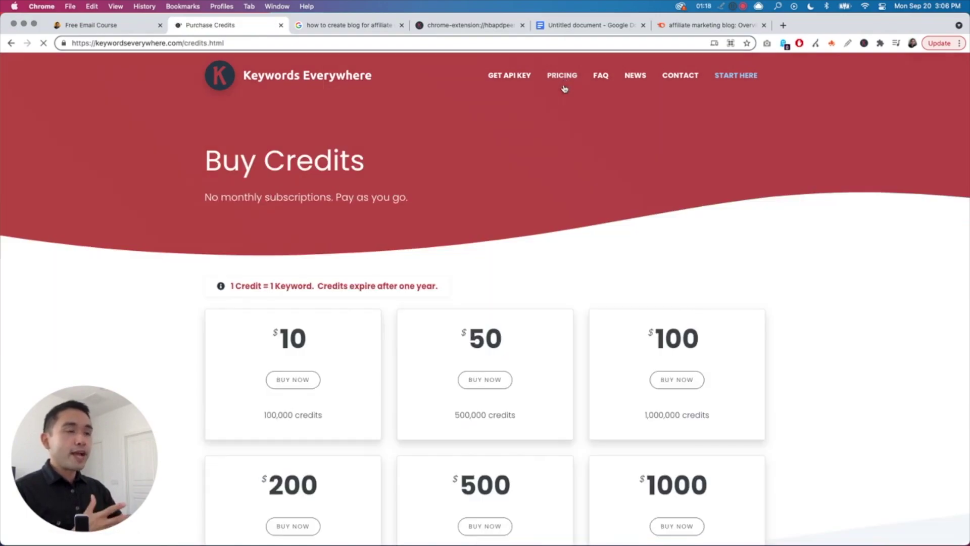
pyautogui.scroll(-3, 356, 361)
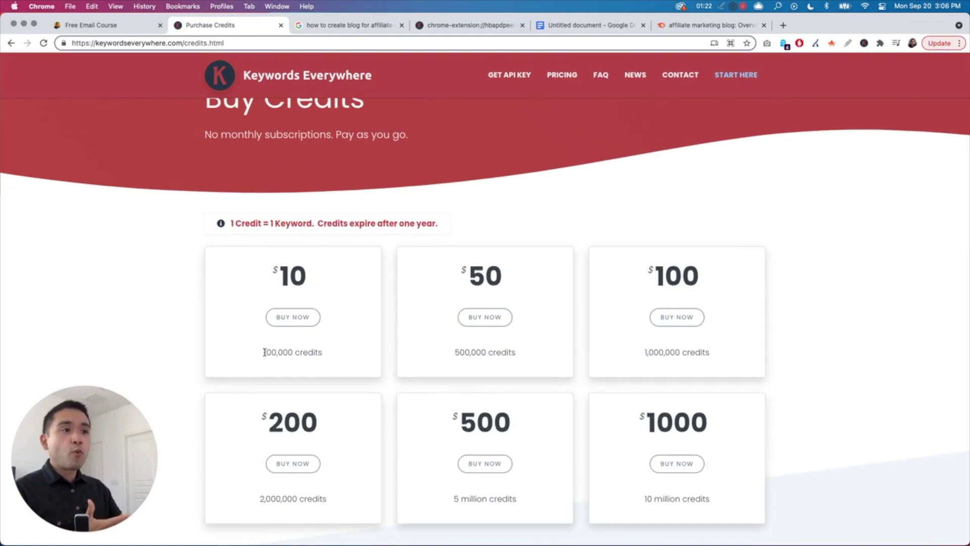
pyautogui.moveTo(264, 352); pyautogui.dragTo(316, 351)
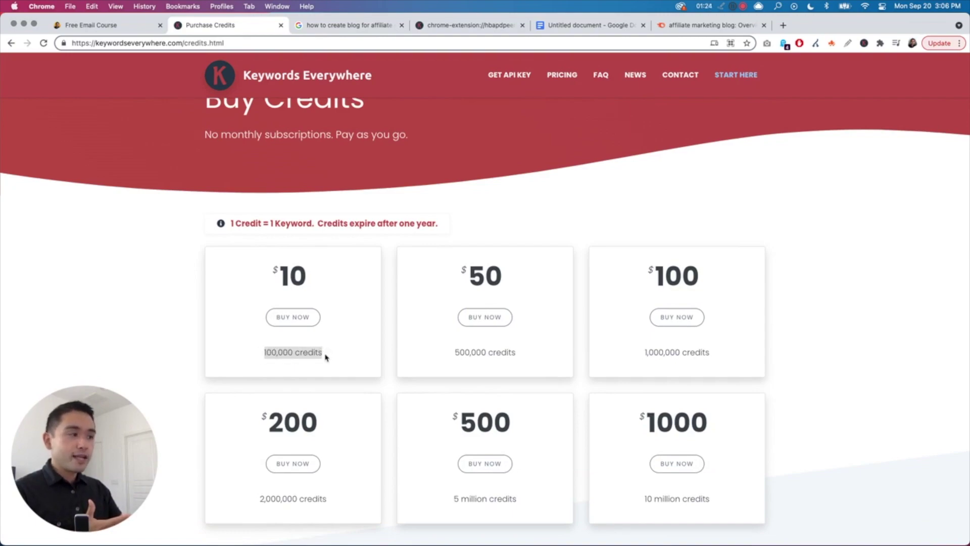
pyautogui.scroll(-1, 326, 357)
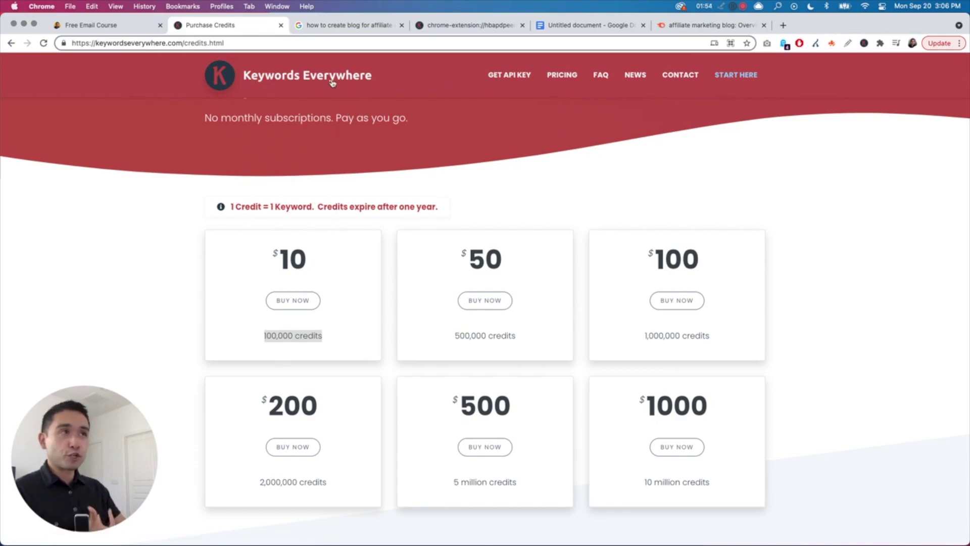
# Step: Examine the Keywords Everywhere long-tail keyword table generated from the Google search "how to create blog for affiliate marketing"
pyautogui.click(350, 28)
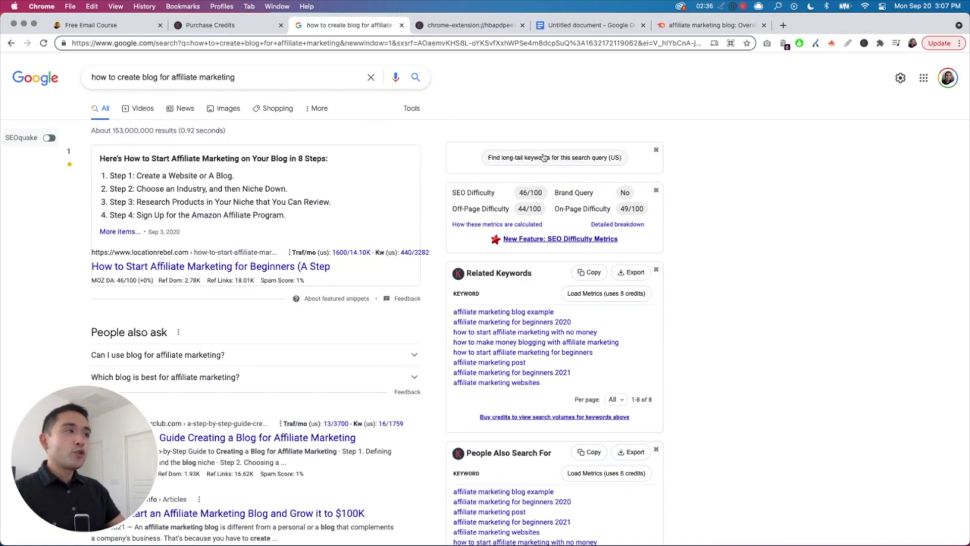
pyautogui.click(426, 30)
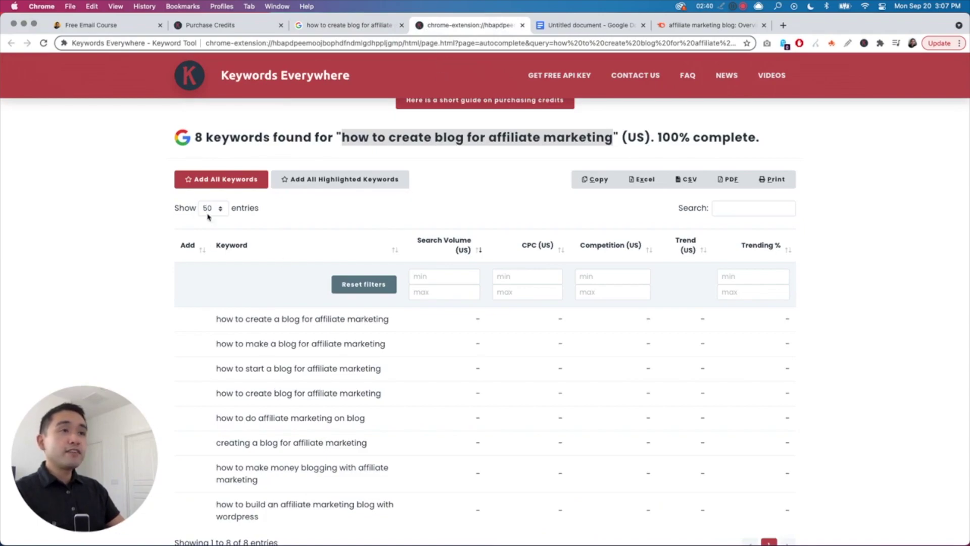
pyautogui.scroll(-2, 224, 240)
pyautogui.scroll(2, 224, 237)
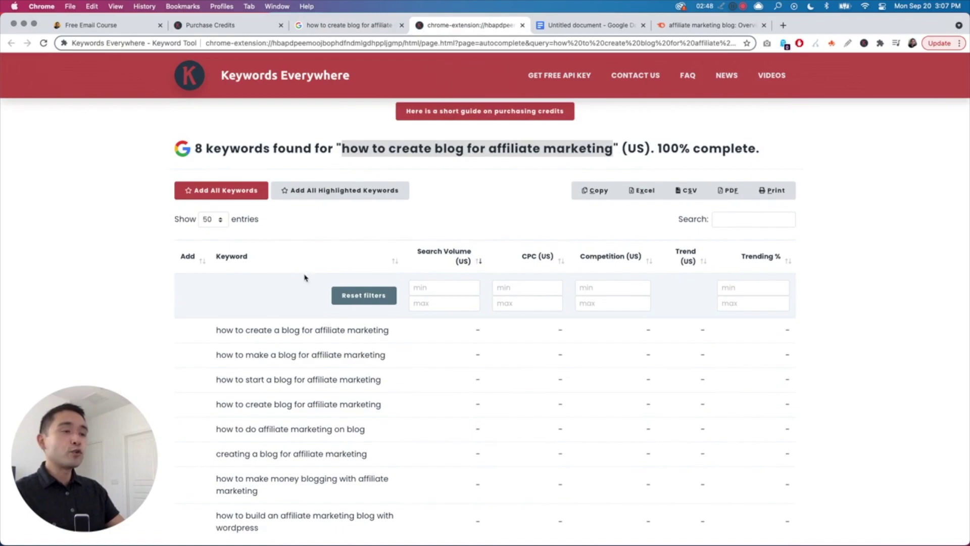
pyautogui.scroll(-3, 303, 275)
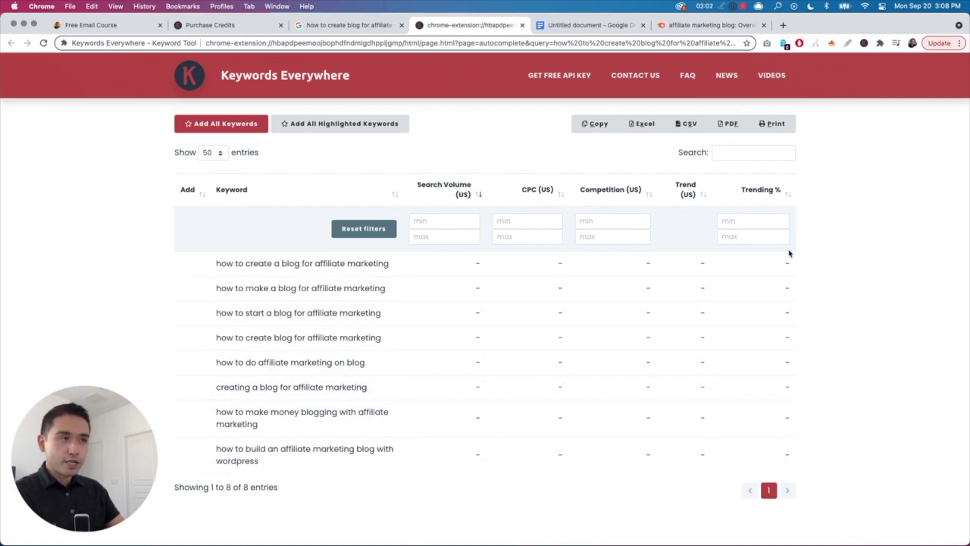
pyautogui.scroll(-1, 464, 336)
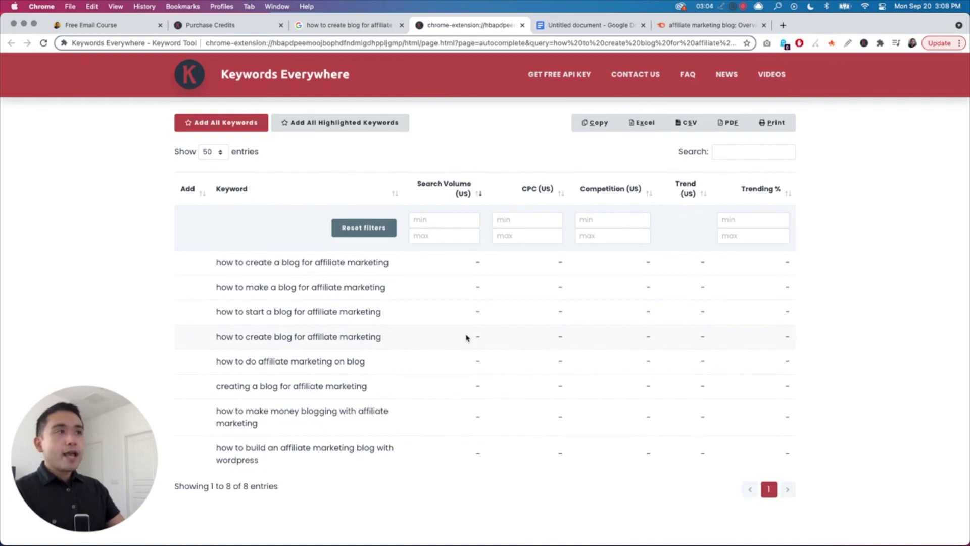
pyautogui.scroll(1, 464, 341)
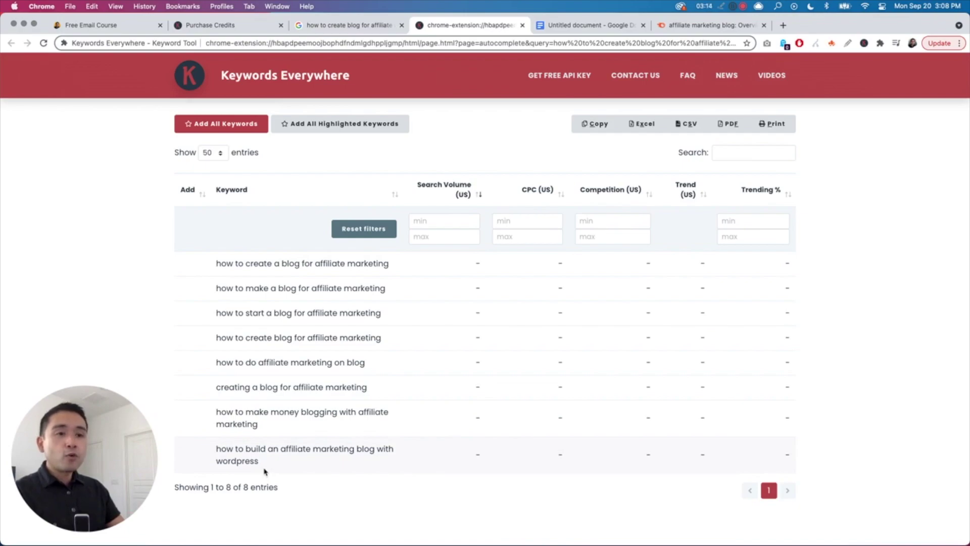
# Step: Compare the original Google query with the long-tail variations, highlighting the keyword phrases in the Keywords Everywhere table
pyautogui.click(318, 28)
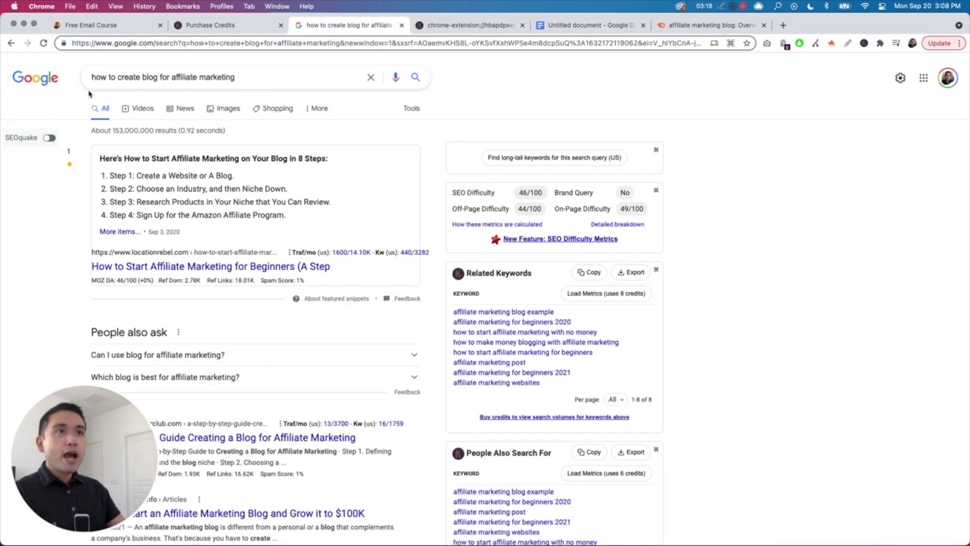
pyautogui.click(447, 28)
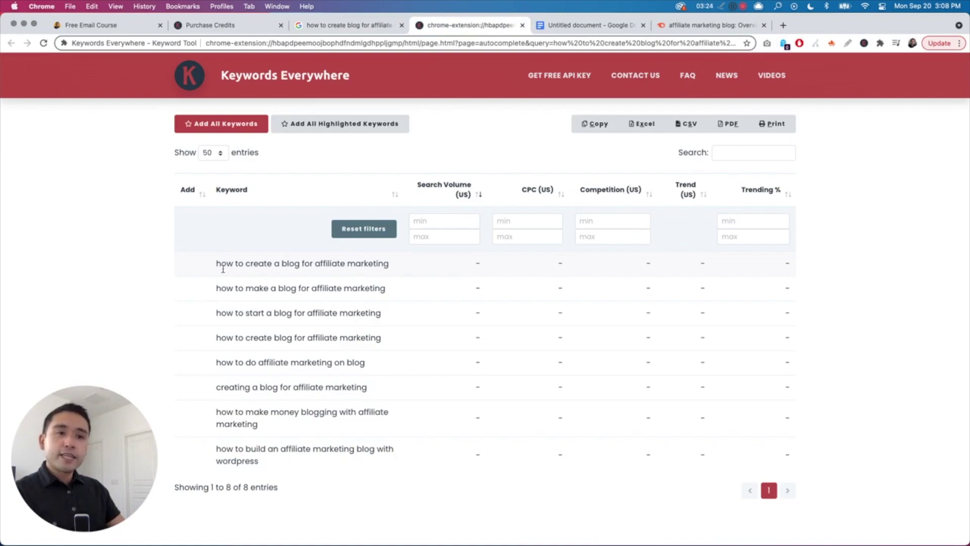
pyautogui.moveTo(215, 263); pyautogui.dragTo(384, 262)
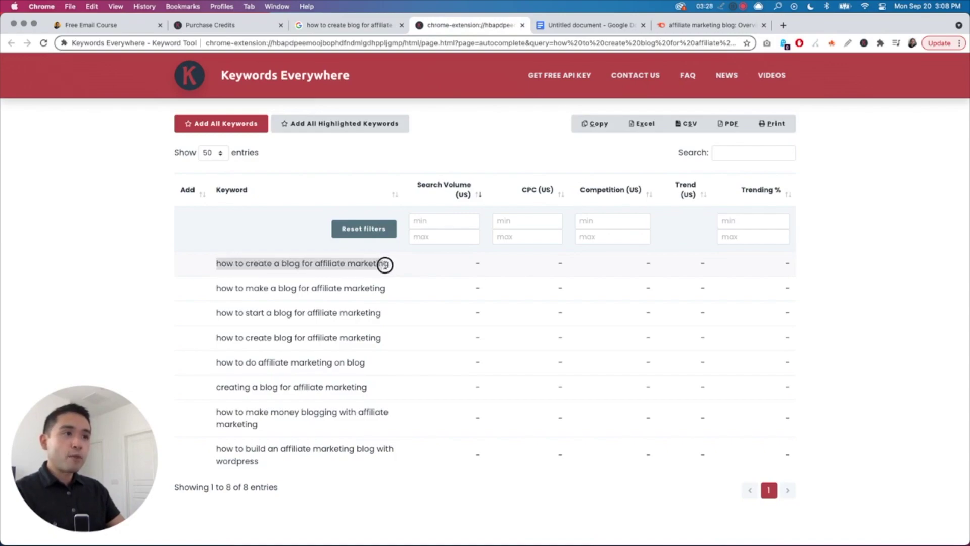
pyautogui.moveTo(222, 288); pyautogui.dragTo(310, 286)
pyautogui.moveTo(221, 313); pyautogui.dragTo(295, 315)
pyautogui.moveTo(222, 387); pyautogui.dragTo(378, 392)
pyautogui.moveTo(223, 412); pyautogui.dragTo(358, 420)
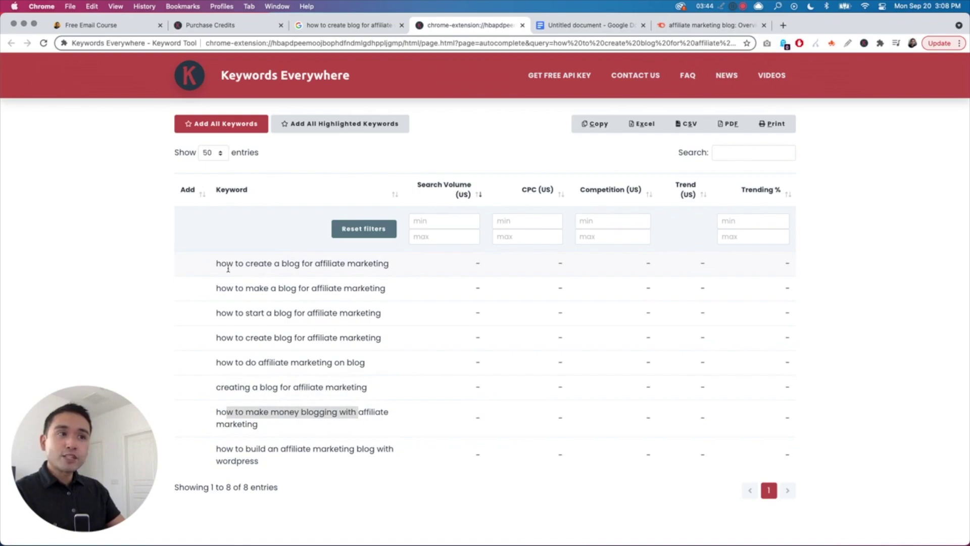
pyautogui.moveTo(214, 265); pyautogui.dragTo(261, 448)
pyautogui.scroll(1, 266, 448)
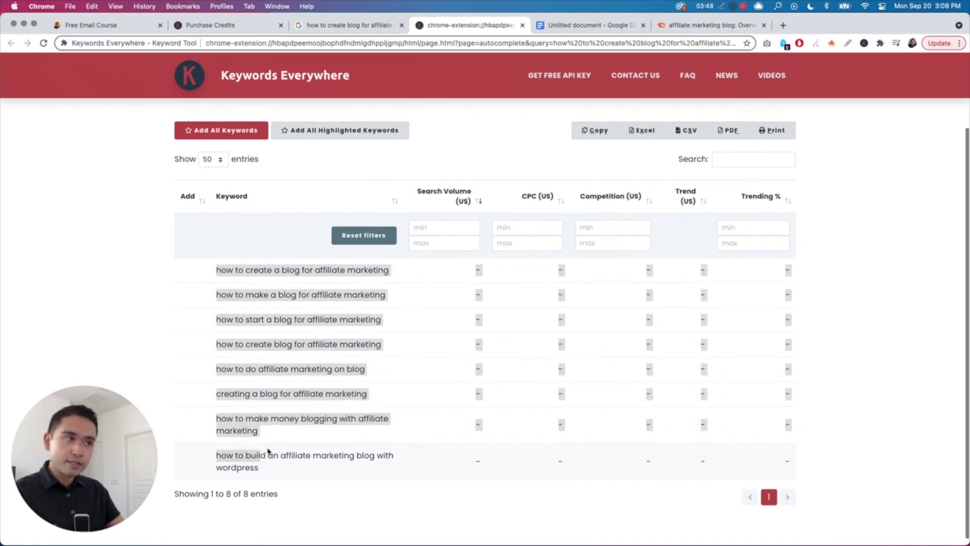
# Step: Return to the Google results and inspect the query's SEO, off-page and on-page difficulty metrics
pyautogui.click(353, 26)
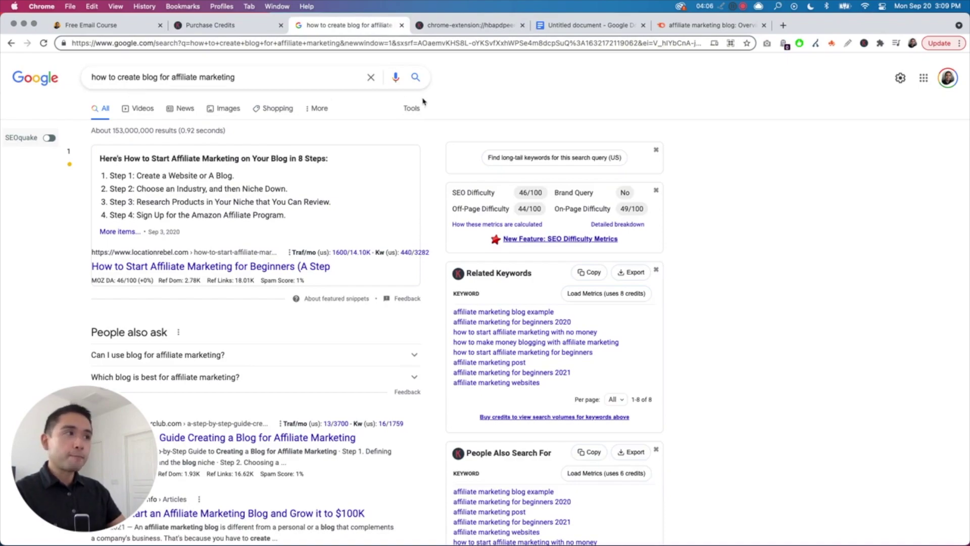
pyautogui.moveTo(454, 192); pyautogui.dragTo(497, 197)
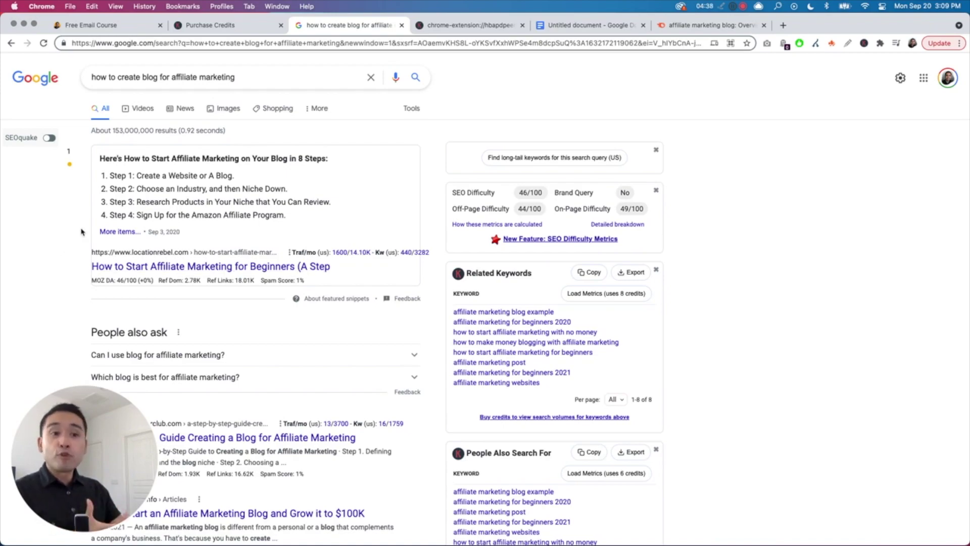
pyautogui.moveTo(452, 208); pyautogui.dragTo(614, 210)
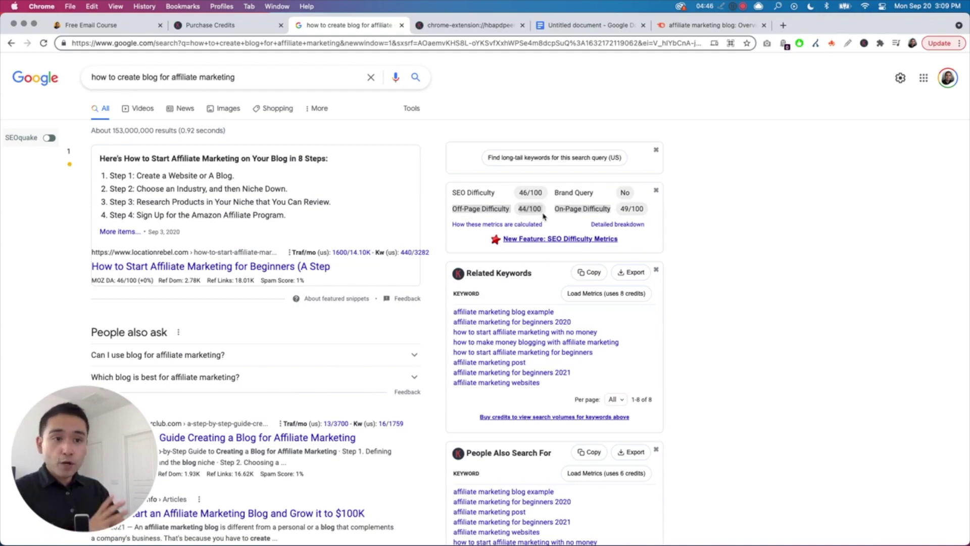
pyautogui.moveTo(452, 209); pyautogui.dragTo(520, 208)
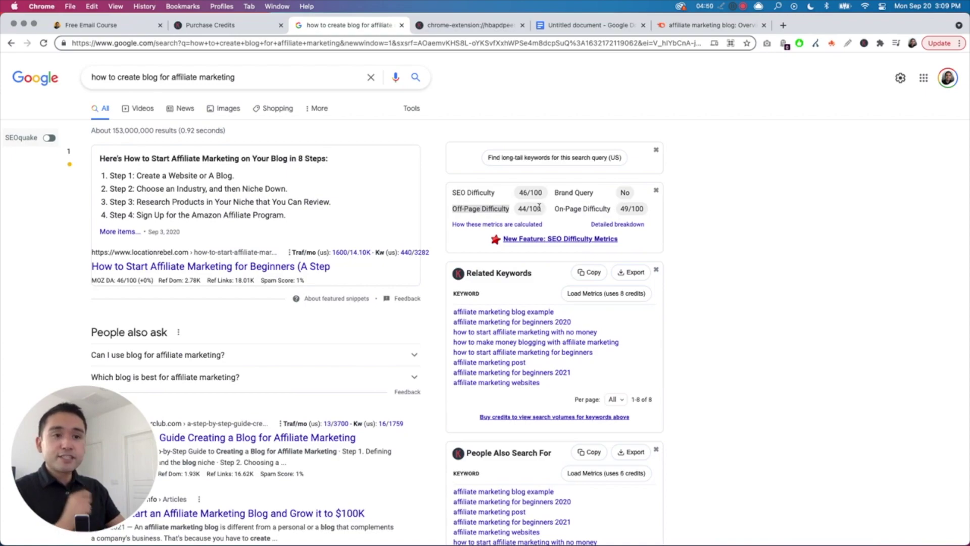
# Step: Review the ranking pages with their site metrics and the Related Keywords list beside the Google results
pyautogui.scroll(-3, 319, 264)
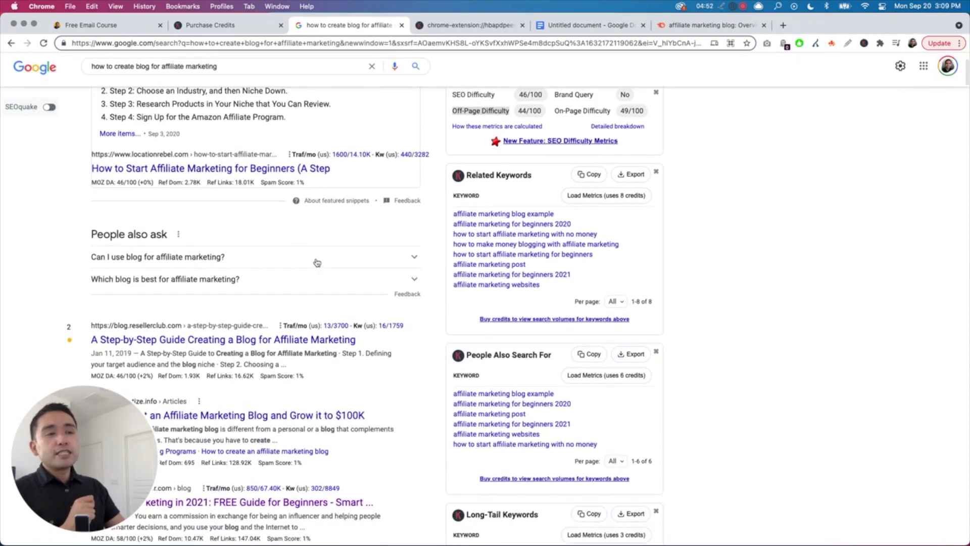
pyautogui.scroll(-5, 205, 442)
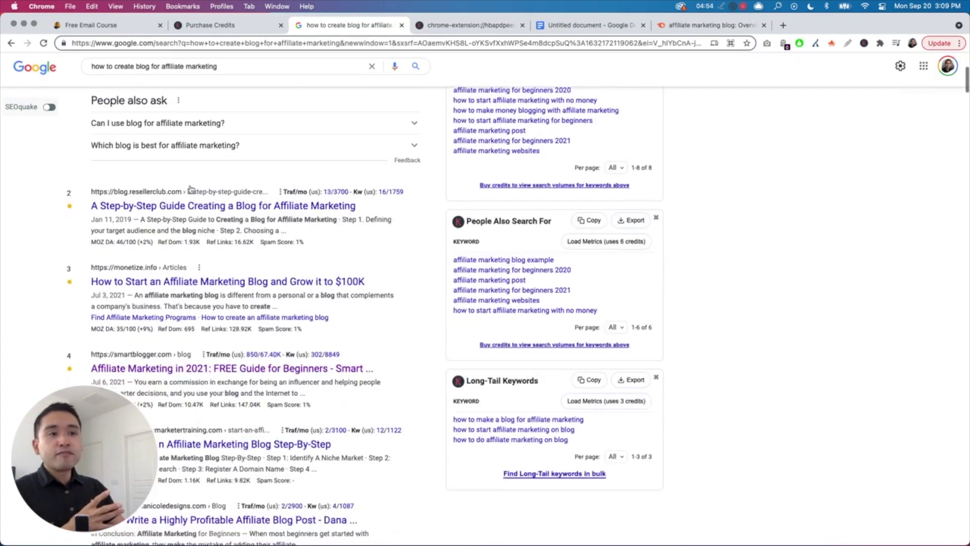
pyautogui.scroll(7, 206, 440)
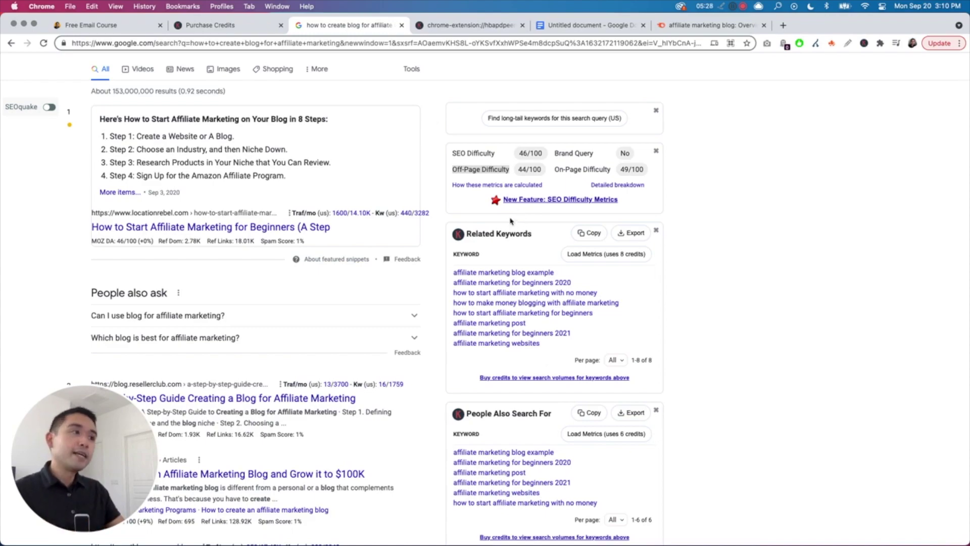
pyautogui.scroll(-1, 527, 230)
pyautogui.scroll(-1, 528, 230)
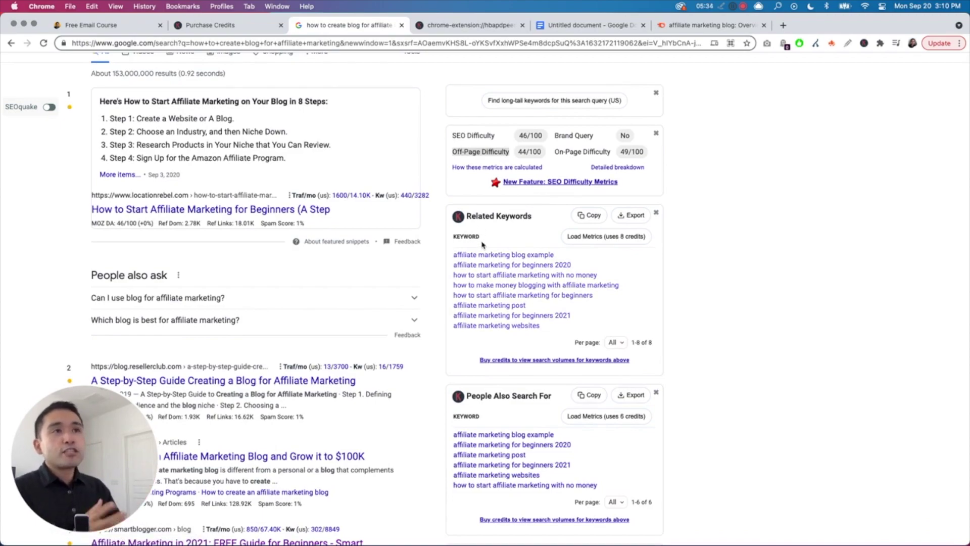
pyautogui.scroll(3, 389, 151)
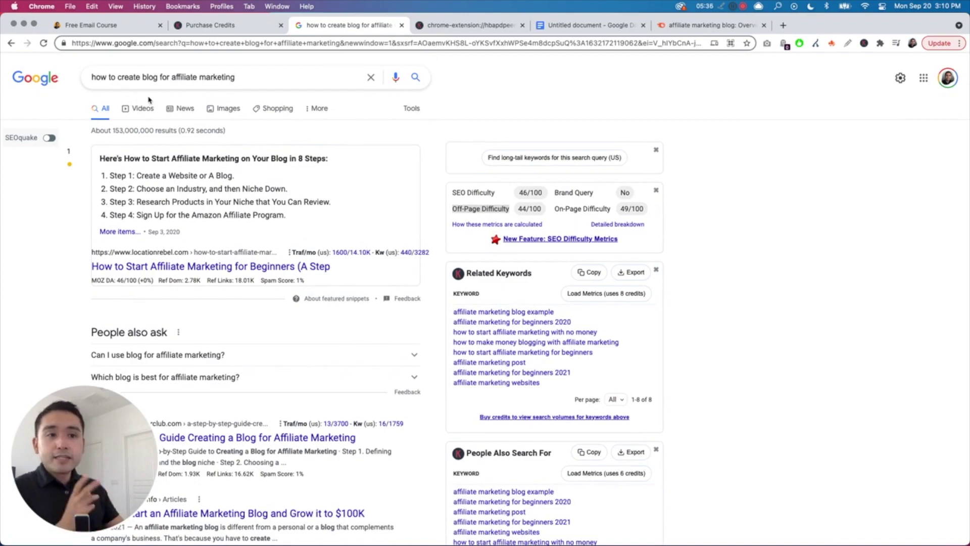
# Step: Examine the search box suggestions, People also ask questions, and People Also Search For and Long-Tail Keywords lists for the query
pyautogui.scroll(-5, 518, 208)
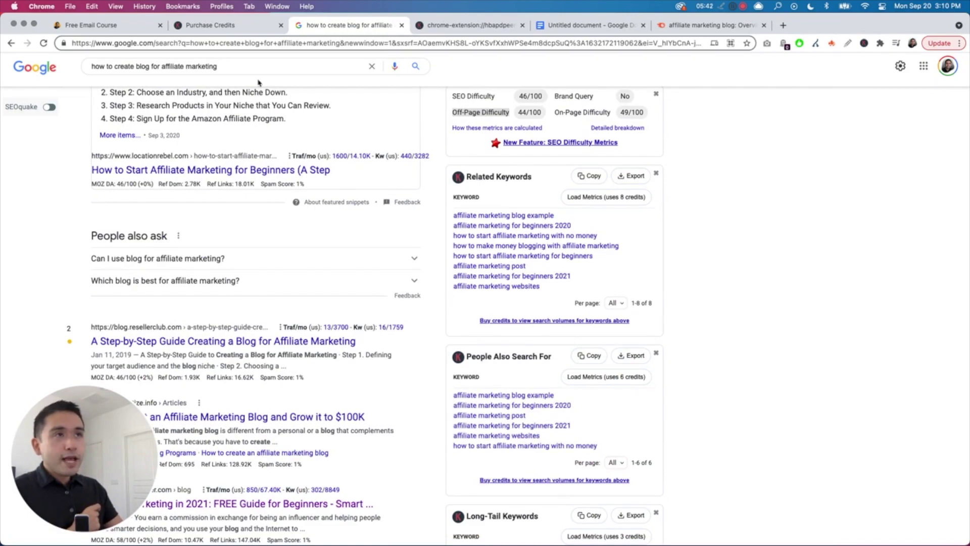
pyautogui.click(244, 68)
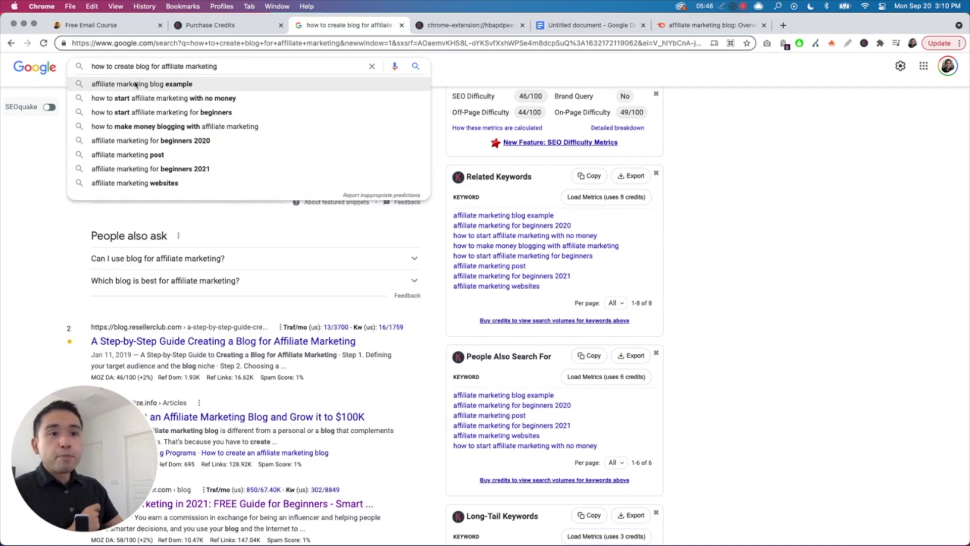
pyautogui.click(491, 64)
pyautogui.scroll(-2, 561, 298)
pyautogui.scroll(-3, 562, 303)
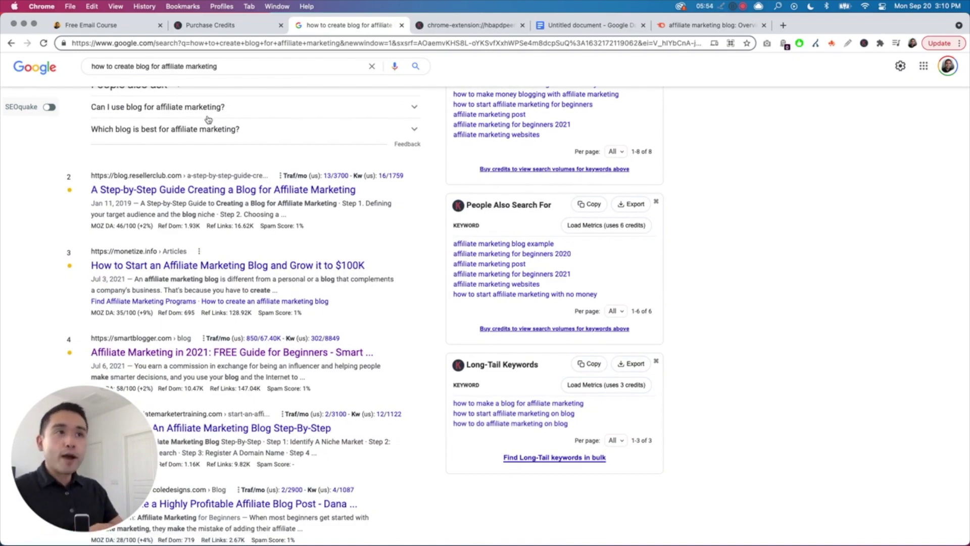
pyautogui.scroll(1, 380, 243)
pyautogui.scroll(2, 380, 242)
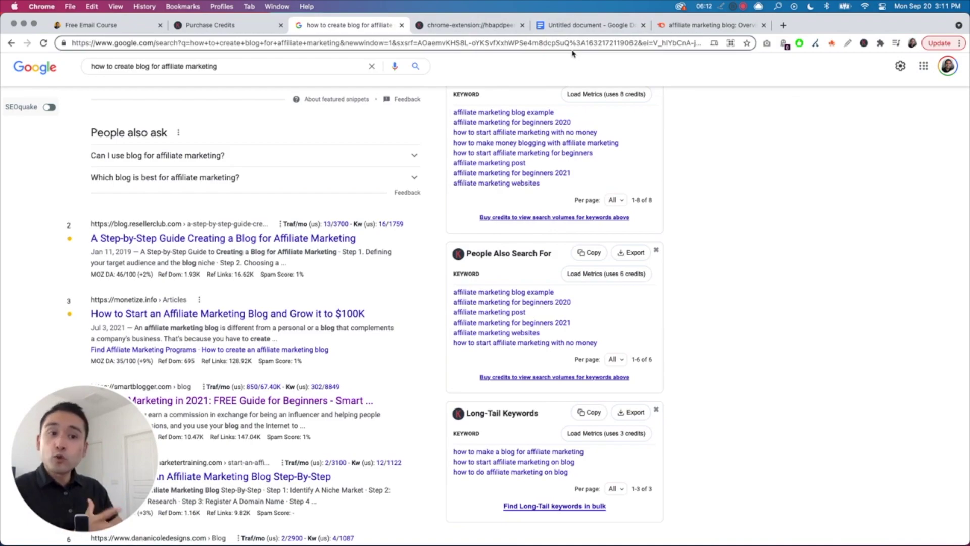
# Step: Switch to the Google Docs outline, review its Title Tag, H1 and H2 placeholders, and place the cursor on the line below Title Tag
pyautogui.click(574, 24)
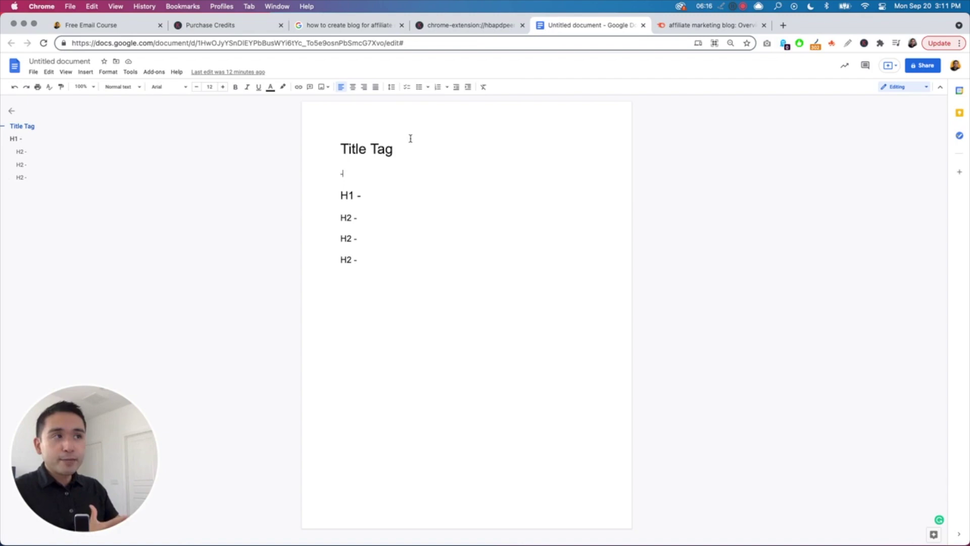
pyautogui.click(343, 147)
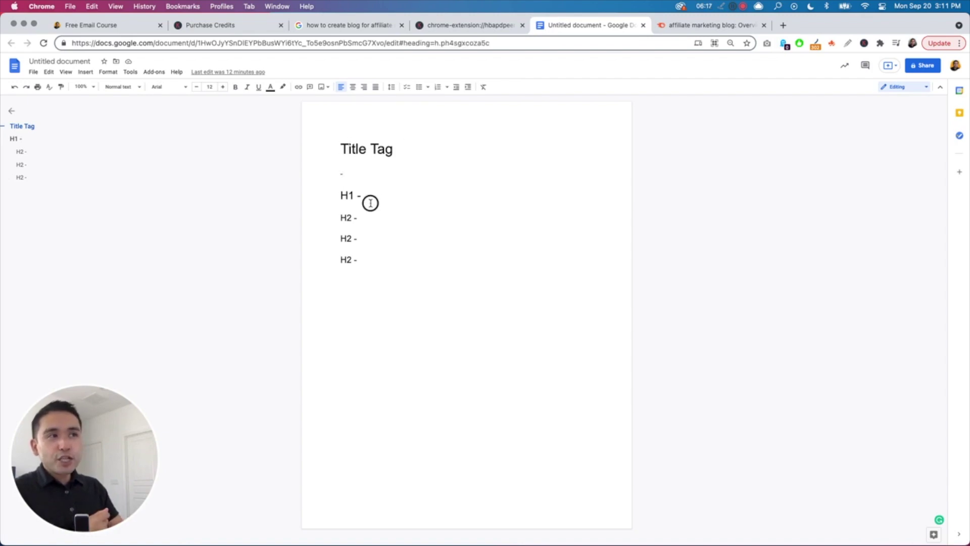
pyautogui.keyDown('shift'); pyautogui.click(367, 274); pyautogui.keyUp('shift')
pyautogui.click(363, 168)
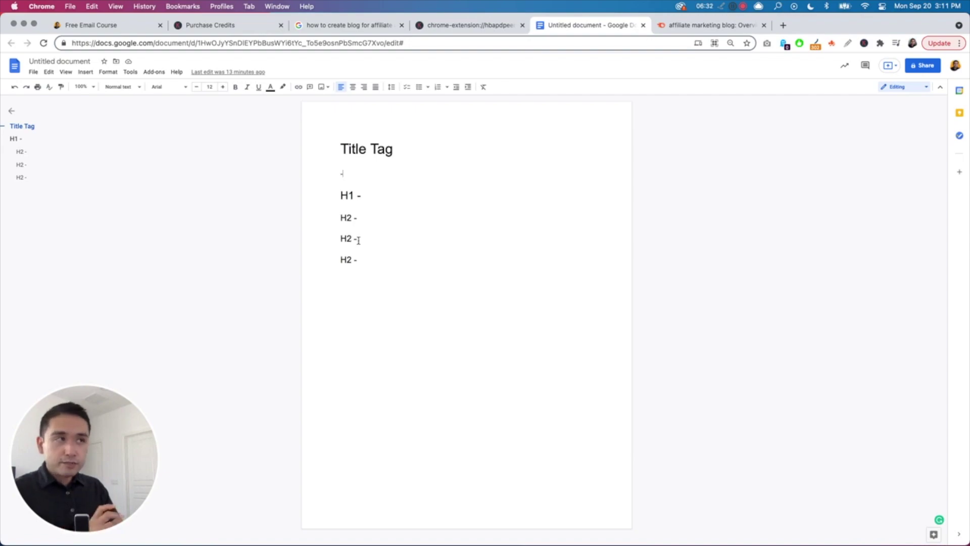
# Step: Copy the query "how to create blog for affiliate marketing" from the Google search box
pyautogui.click(356, 30)
pyautogui.scroll(1, 260, 83)
pyautogui.doubleClick(219, 66)
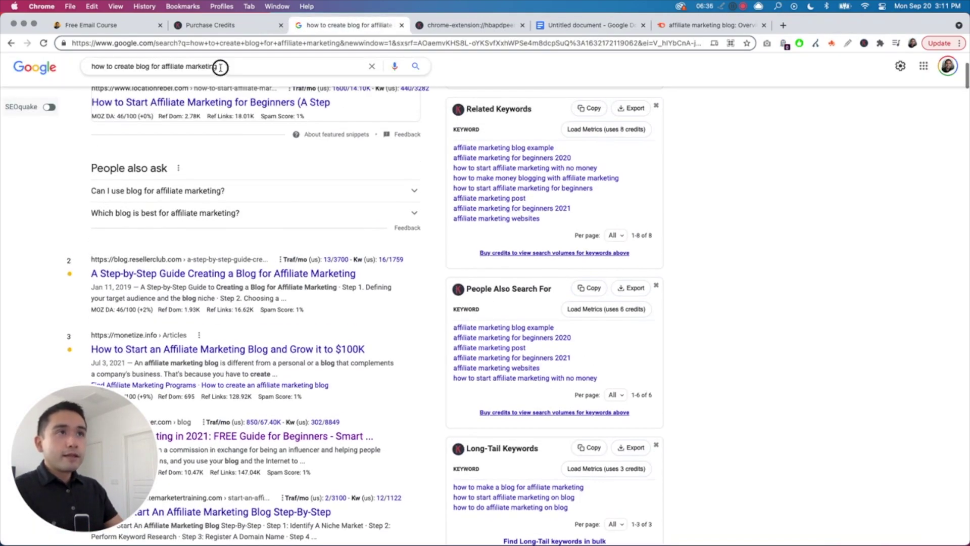
pyautogui.moveTo(232, 68); pyautogui.dragTo(95, 67)
pyautogui.press('super+c')
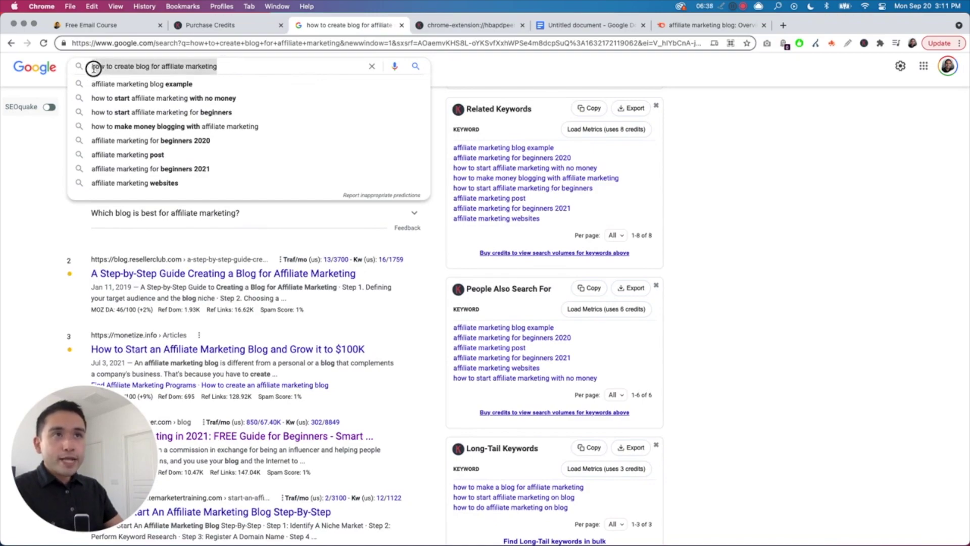
# Step: In the Google Docs outline, replace the hyphen below Title Tag with the copied query "how to create blog for affiliate marketing"
pyautogui.click(589, 26)
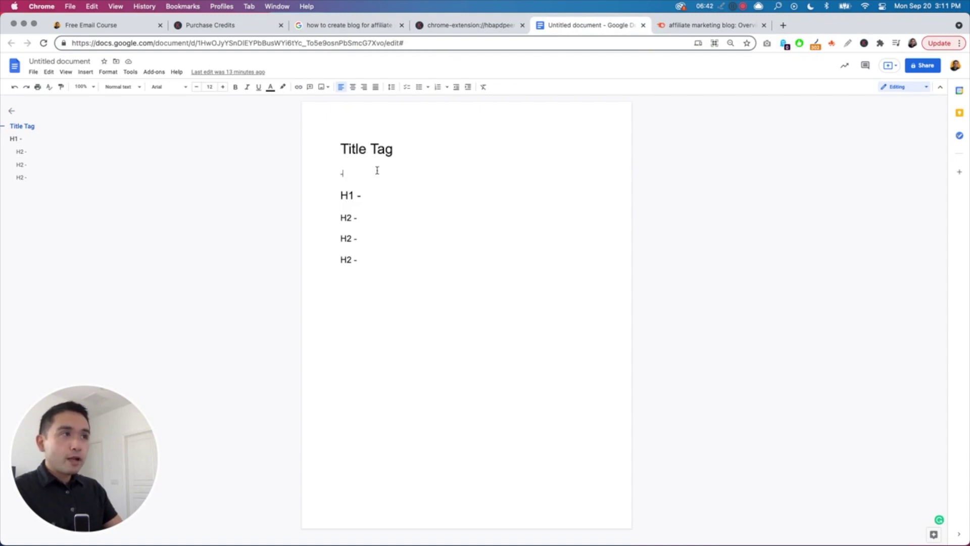
pyautogui.press('BackSpace')
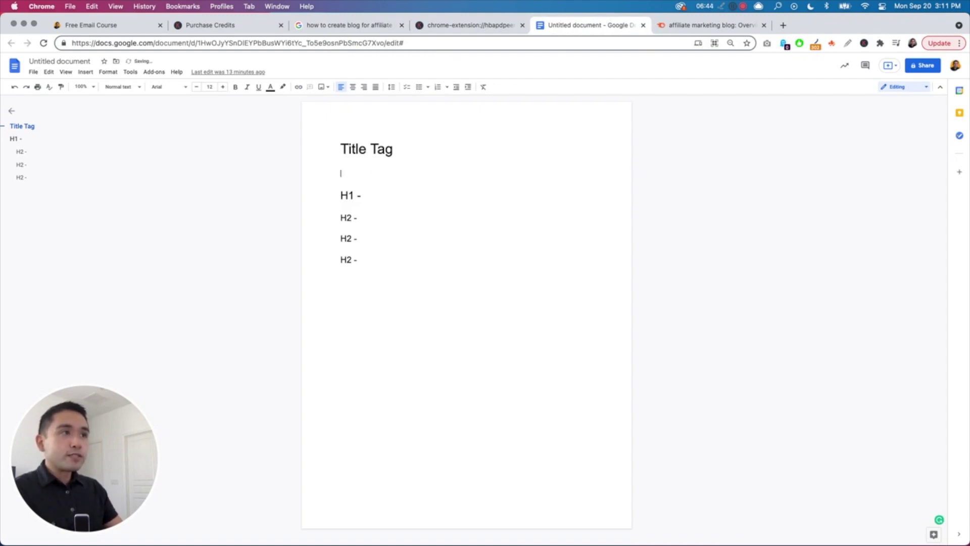
pyautogui.press('super+v')
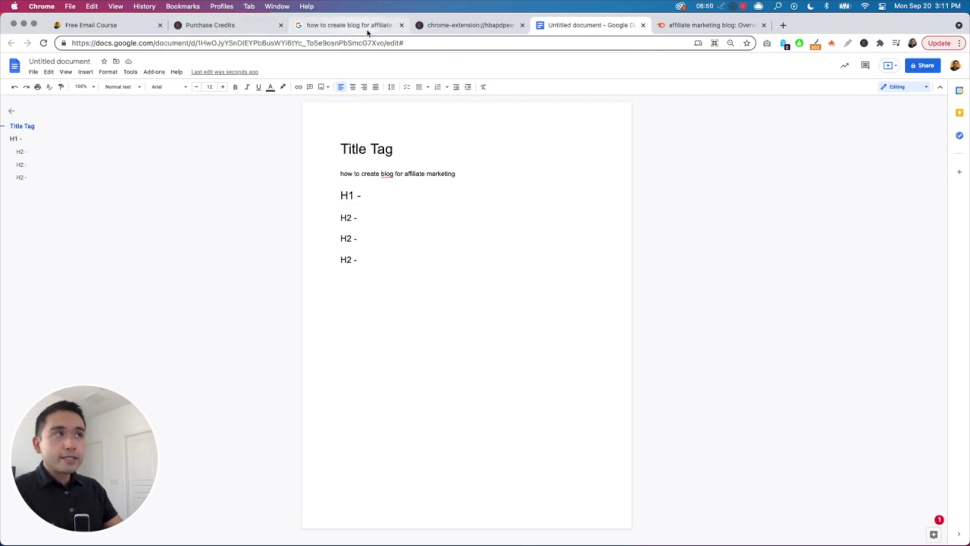
# Step: Return to the Google results and examine the titles of the top-ranking pages for wording ideas for the title tag
pyautogui.click(336, 26)
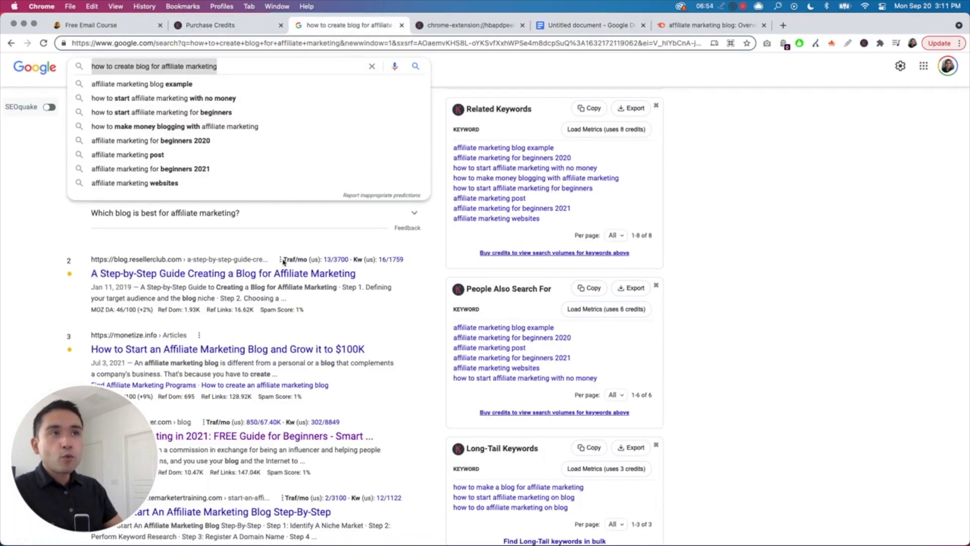
pyautogui.click(64, 223)
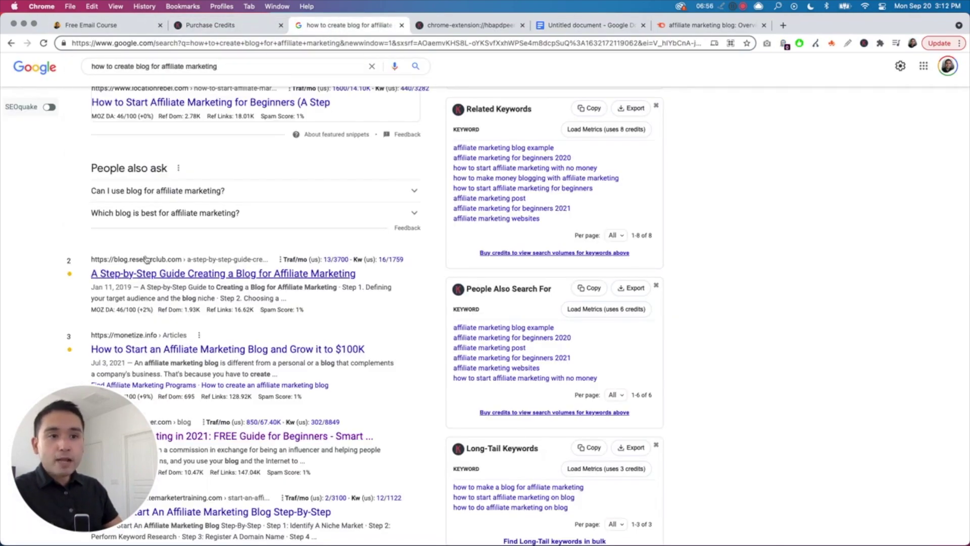
pyautogui.scroll(5, 151, 258)
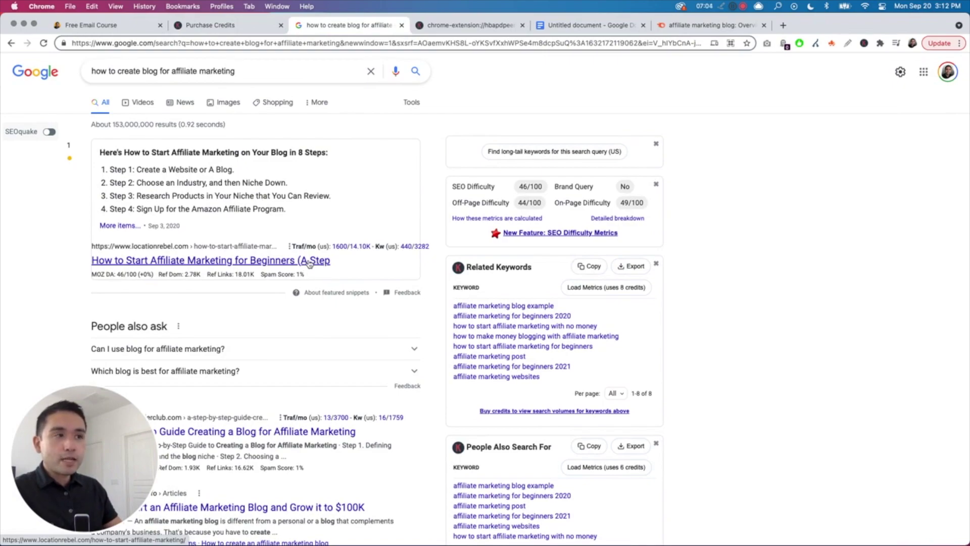
pyautogui.scroll(-5, 293, 261)
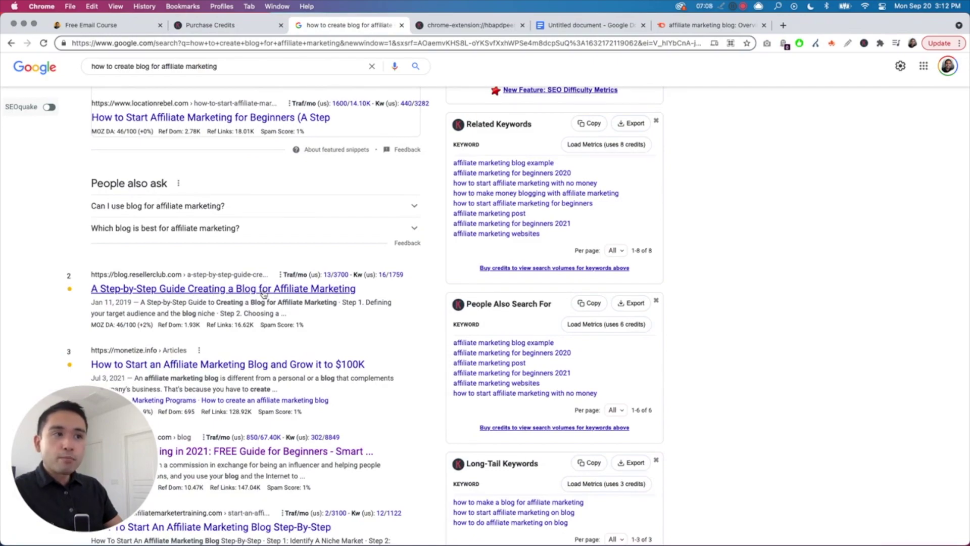
pyautogui.scroll(-3, 213, 303)
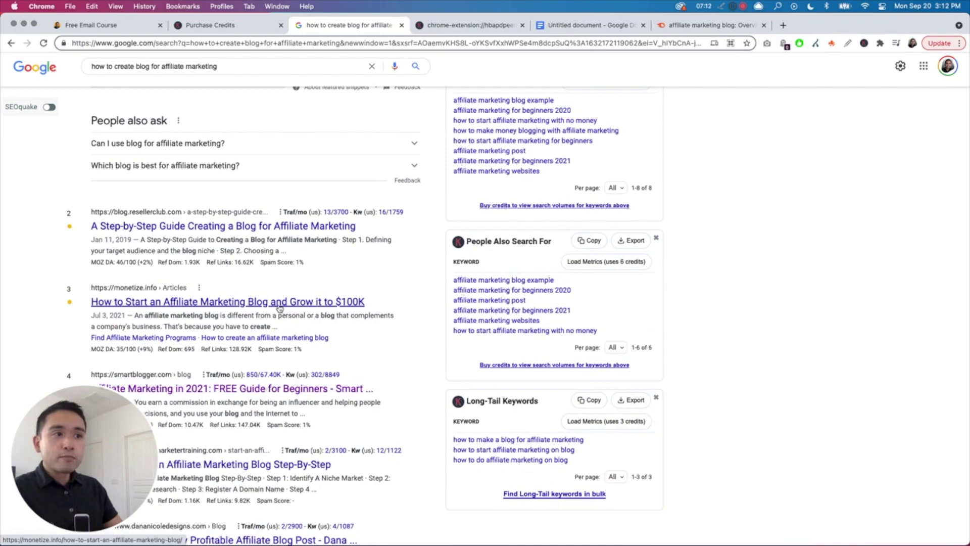
pyautogui.scroll(-3, 331, 307)
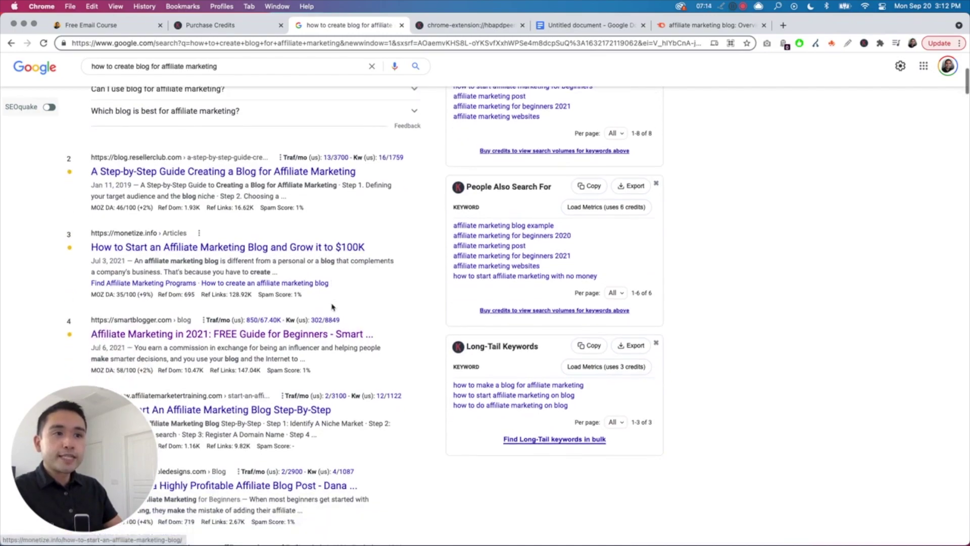
pyautogui.moveTo(297, 317)
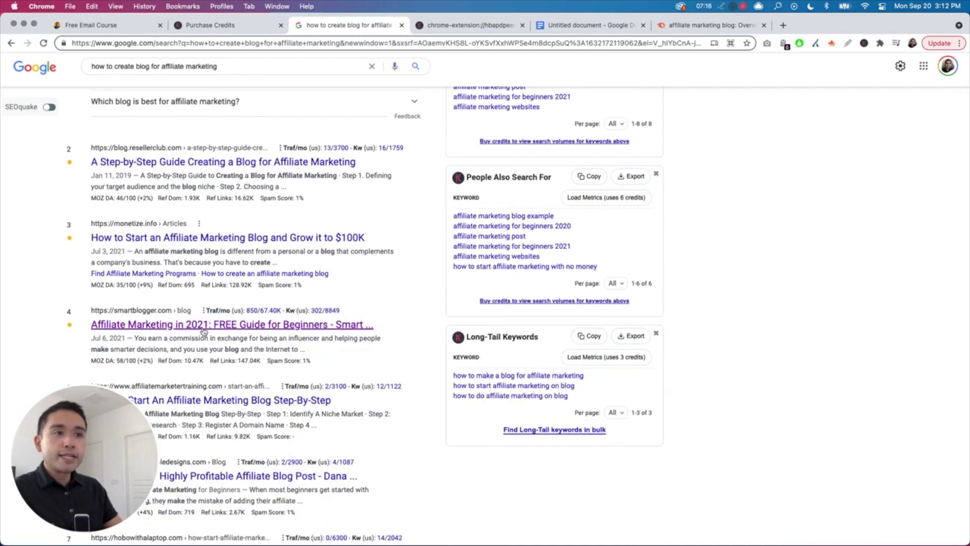
pyautogui.scroll(5, 69, 298)
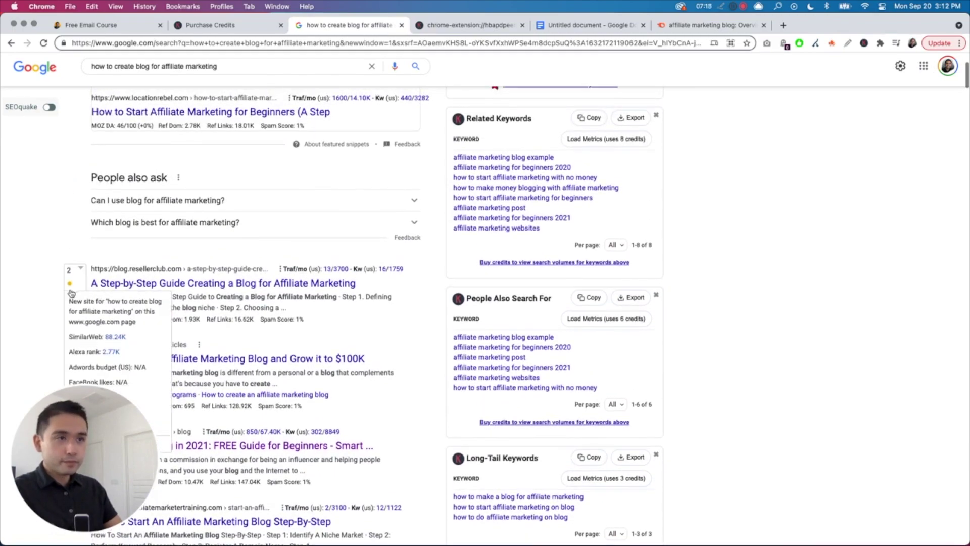
pyautogui.scroll(1, 70, 292)
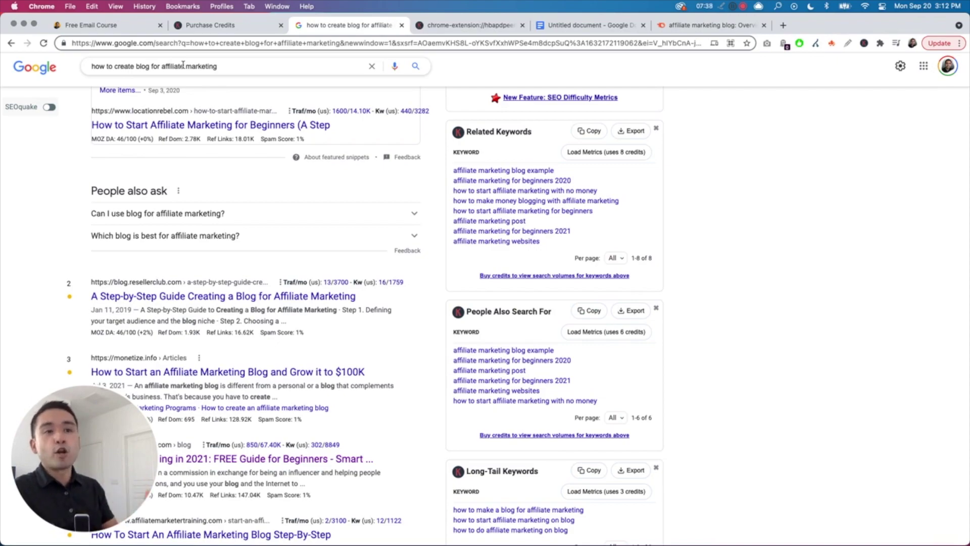
pyautogui.press('super+5')
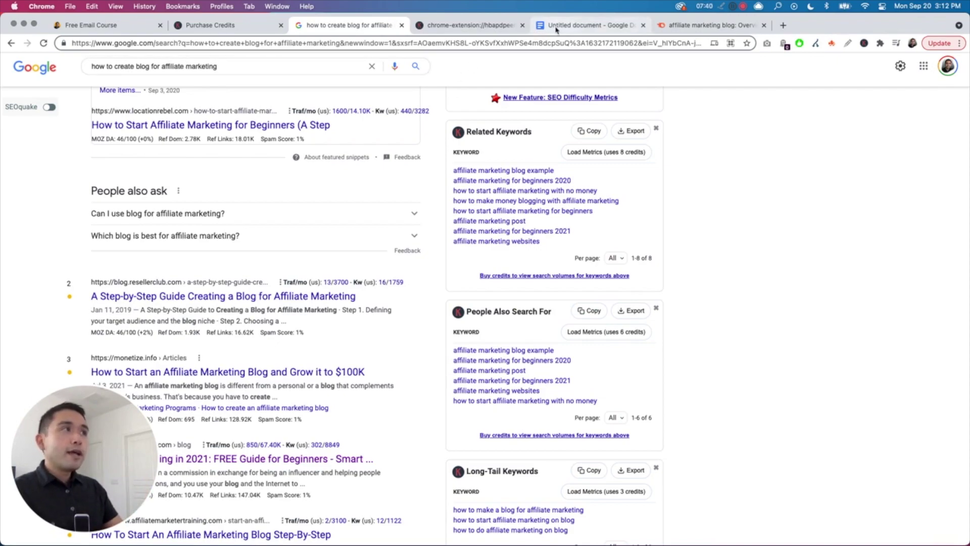
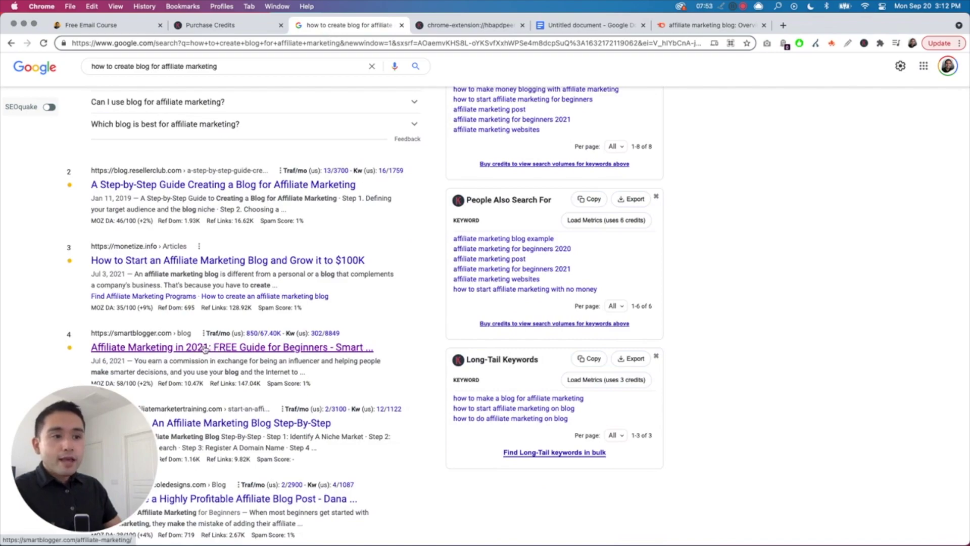
pyautogui.scroll(1, 540, 232)
pyautogui.scroll(2, 540, 233)
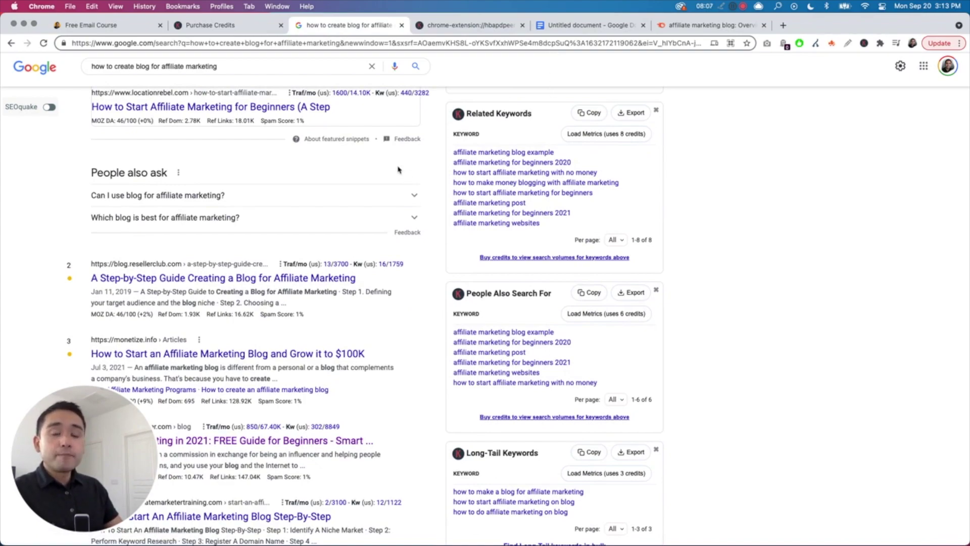
# Step: In the Google Docs outline, extend the title tag with ": step-by-step guide 2021" and capitalize its first word to "How"
pyautogui.click(565, 26)
pyautogui.click(537, 173)
pyautogui.write('2021')
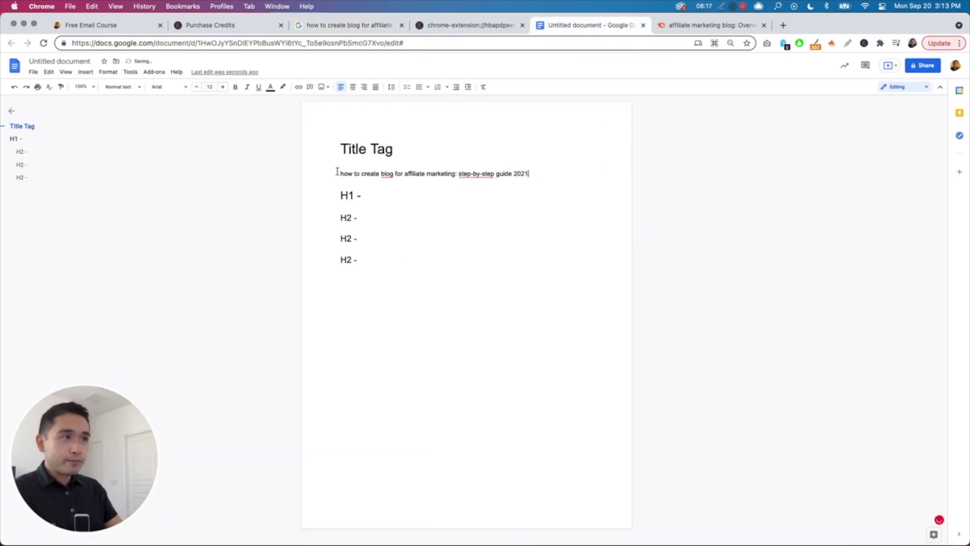
pyautogui.press('BackSpace')
pyautogui.write('H')
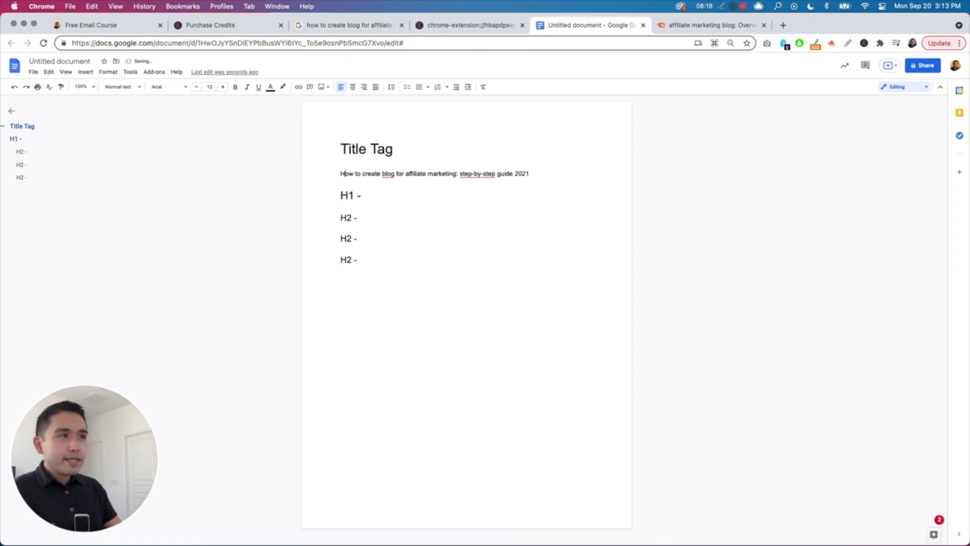
# Step: Accept the Grammarly article suggestions so the title tag reads "How to create a blog for affiliate marketing: a step-by-step guide 2021"
pyautogui.moveTo(388, 177)
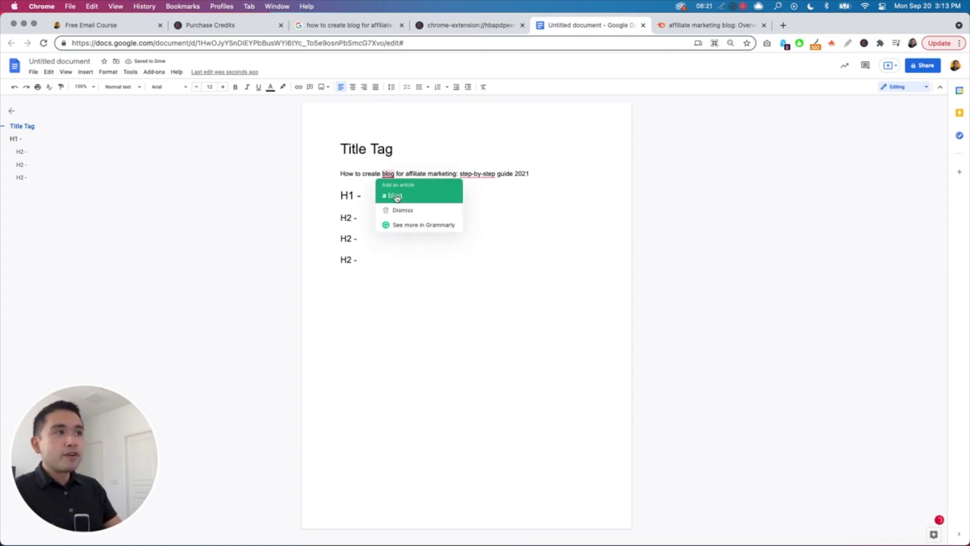
pyautogui.click(399, 196)
pyautogui.moveTo(475, 176)
pyautogui.click(478, 200)
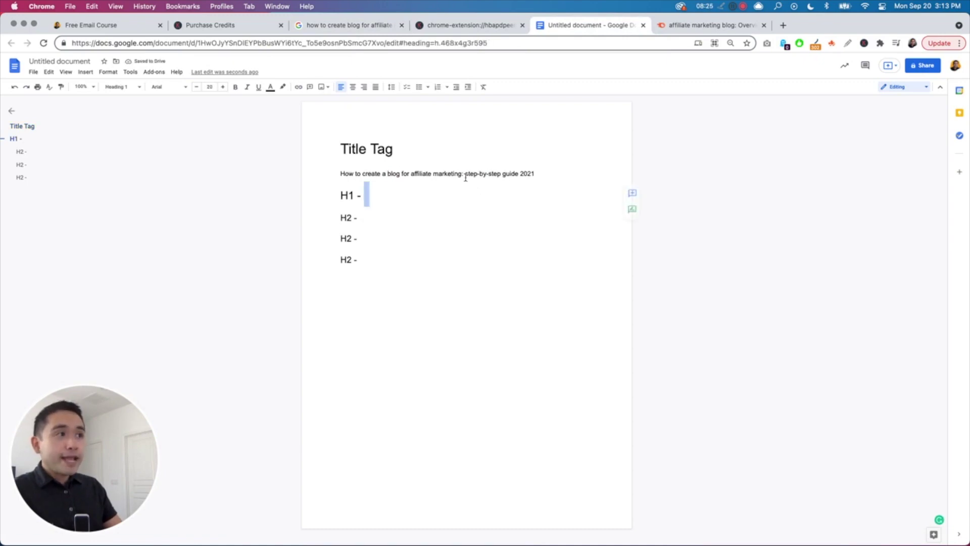
pyautogui.click(372, 197)
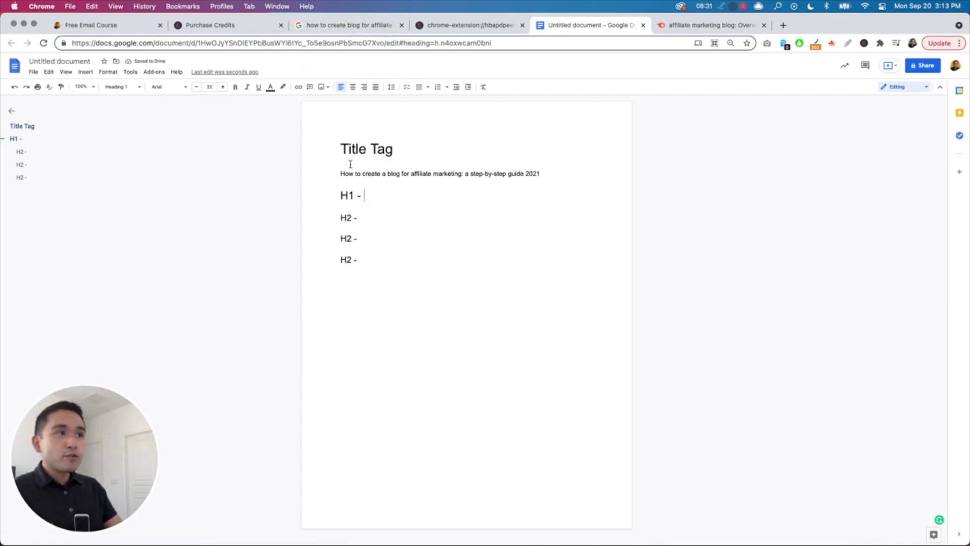
pyautogui.tripleClick(522, 175)
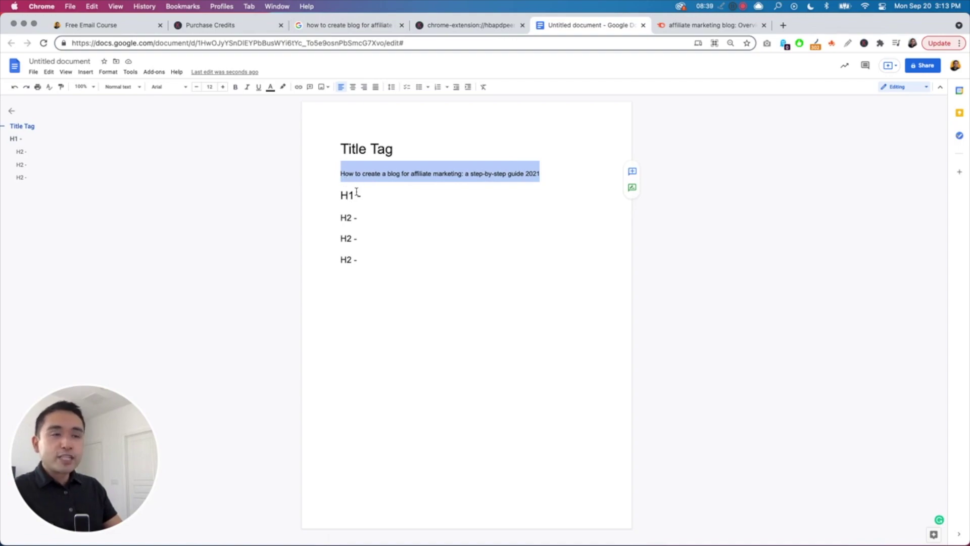
# Step: Copy "how to make a blog for affiliate marketing" from the Long-Tail Keywords list beside the Google results
pyautogui.click(431, 27)
pyautogui.click(349, 25)
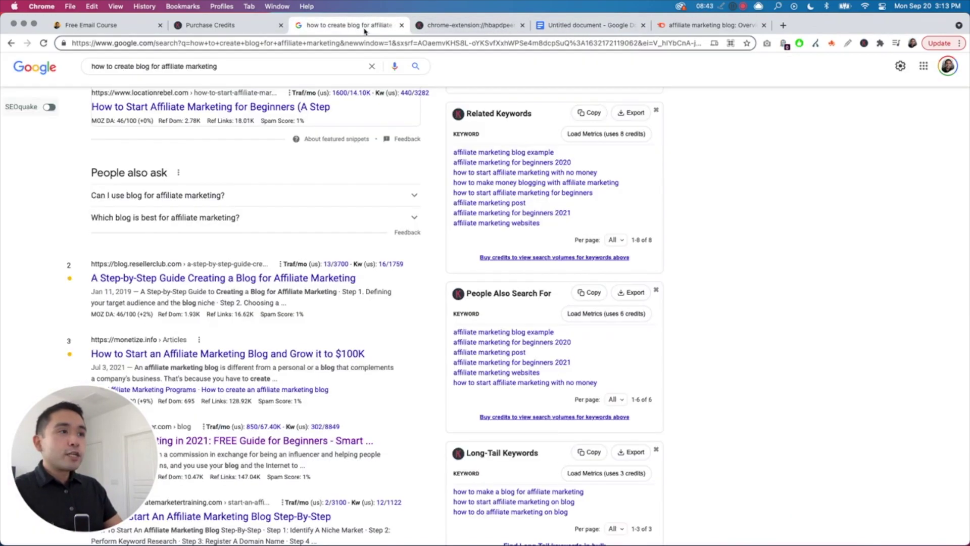
pyautogui.scroll(-5, 504, 334)
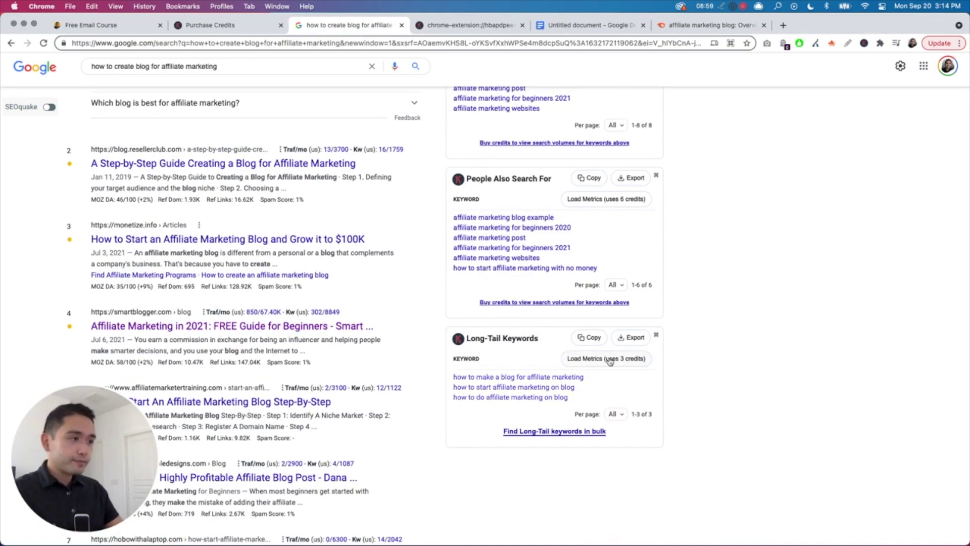
pyautogui.rightClick(513, 380)
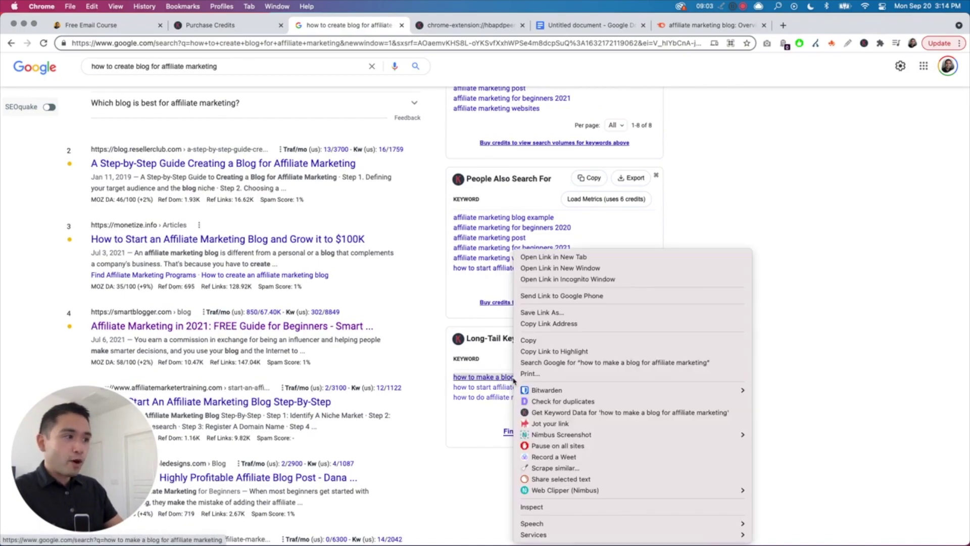
pyautogui.click(544, 346)
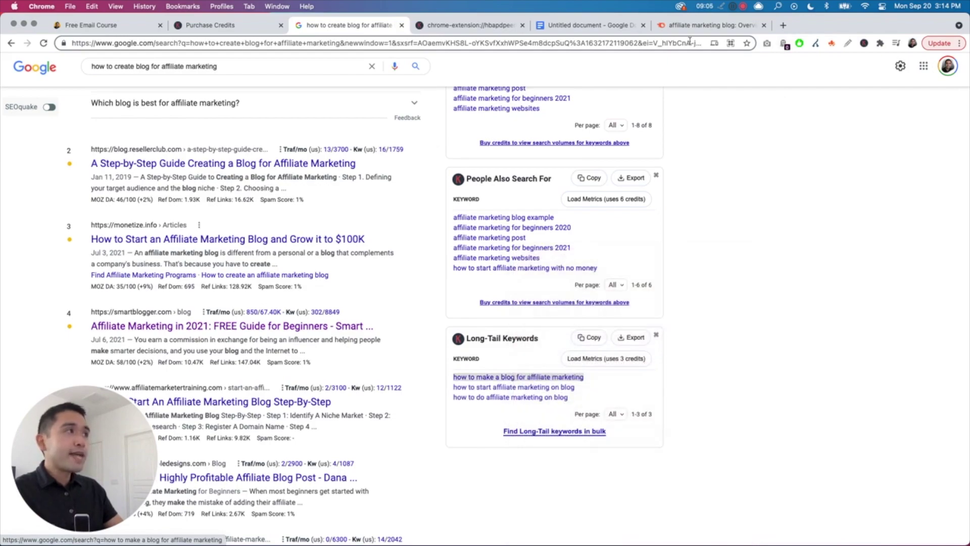
# Step: Insert the copied keyword without its link formatting after "H1 -" in the Google Docs outline and move to the first H2 line
pyautogui.click(539, 24)
pyautogui.click(383, 197)
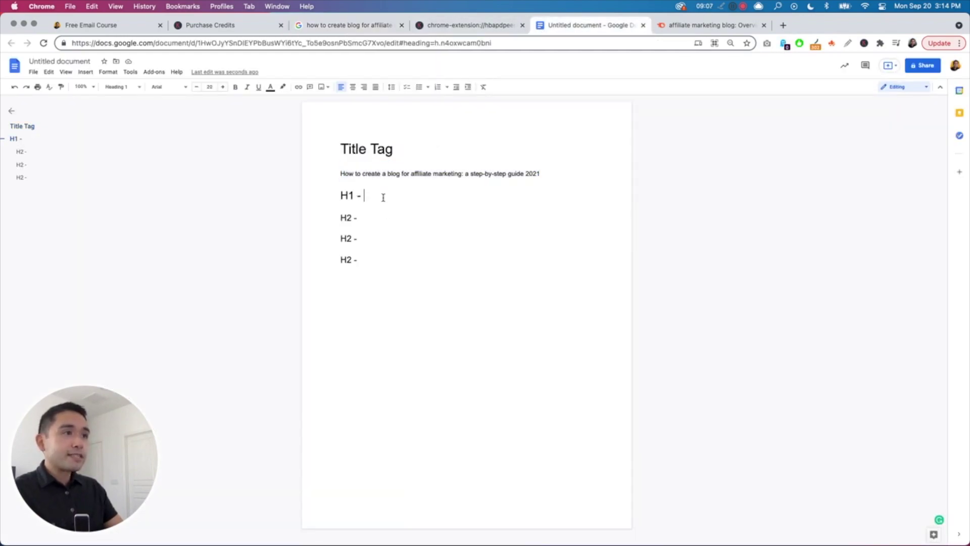
pyautogui.press('super+v')
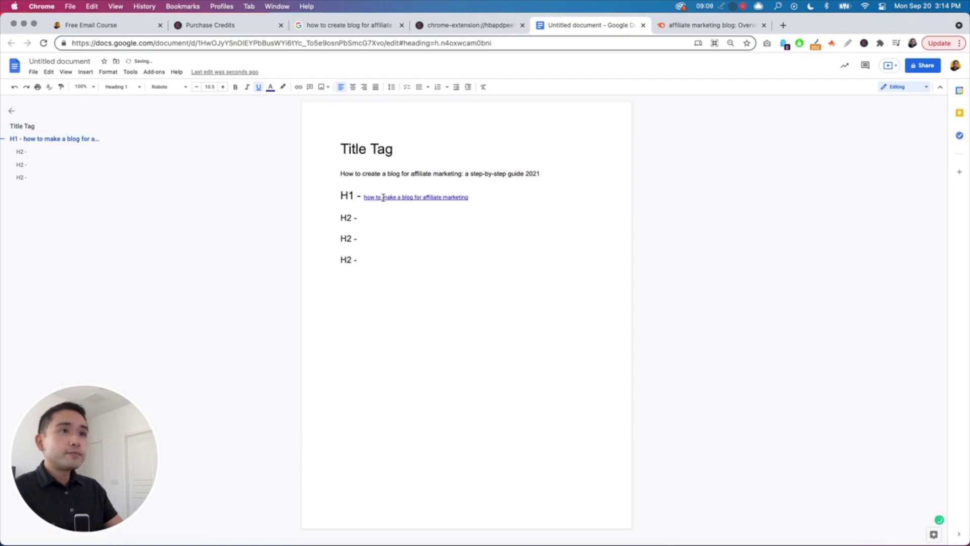
pyautogui.press('super+z')
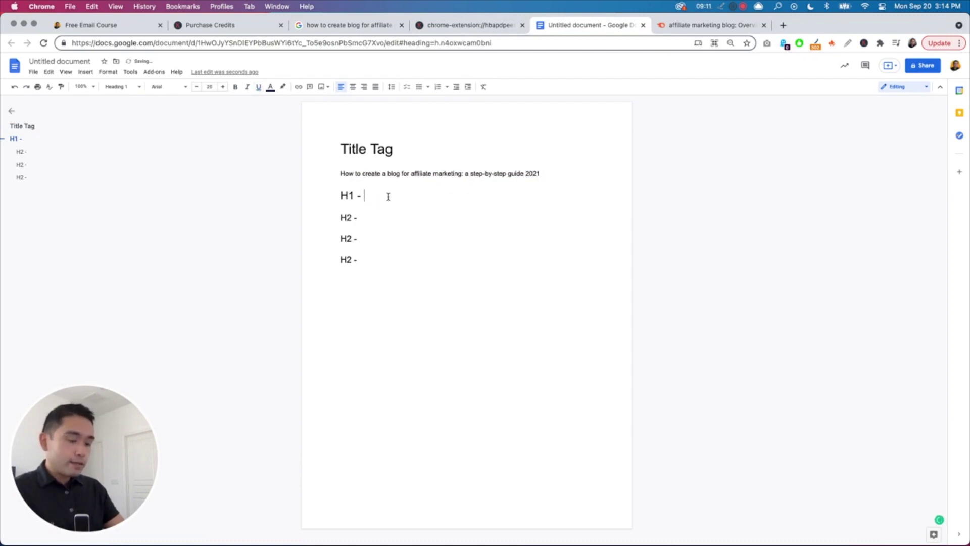
pyautogui.press('super+shift+v')
pyautogui.press('Down')
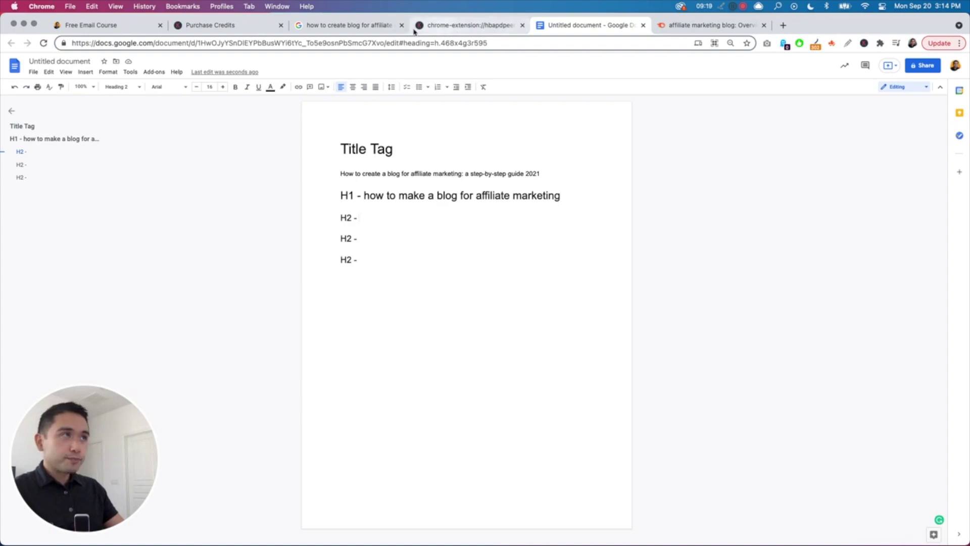
# Step: Copy "how to create a blog for affiliate marketing" from the Keywords Everywhere table and insert it as body text under the H1 in the Google Docs outline
pyautogui.click(363, 26)
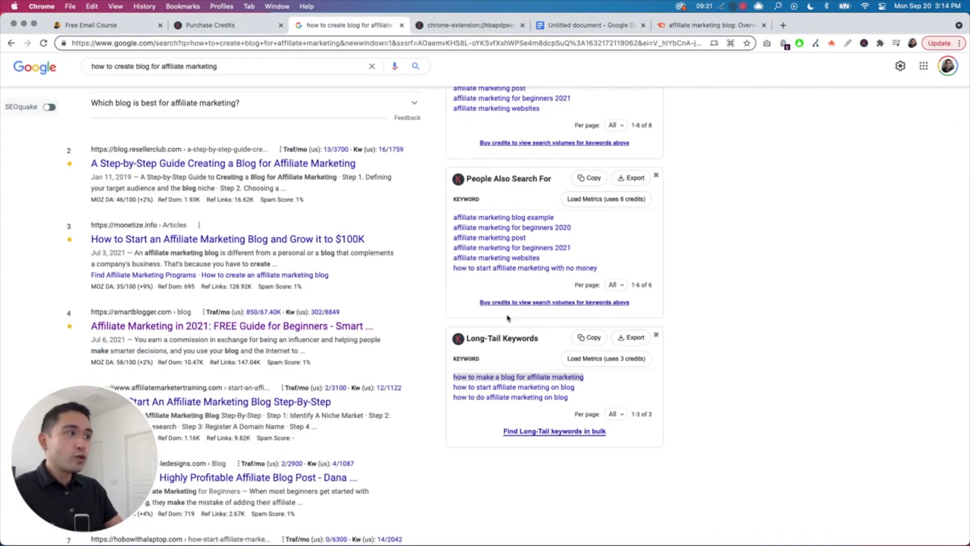
pyautogui.scroll(2, 494, 337)
pyautogui.scroll(3, 494, 338)
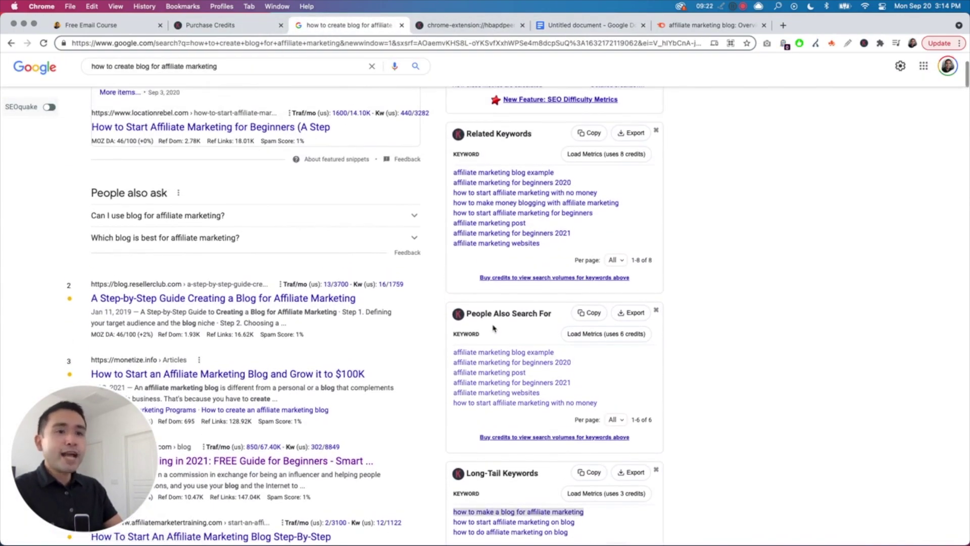
pyautogui.click(440, 27)
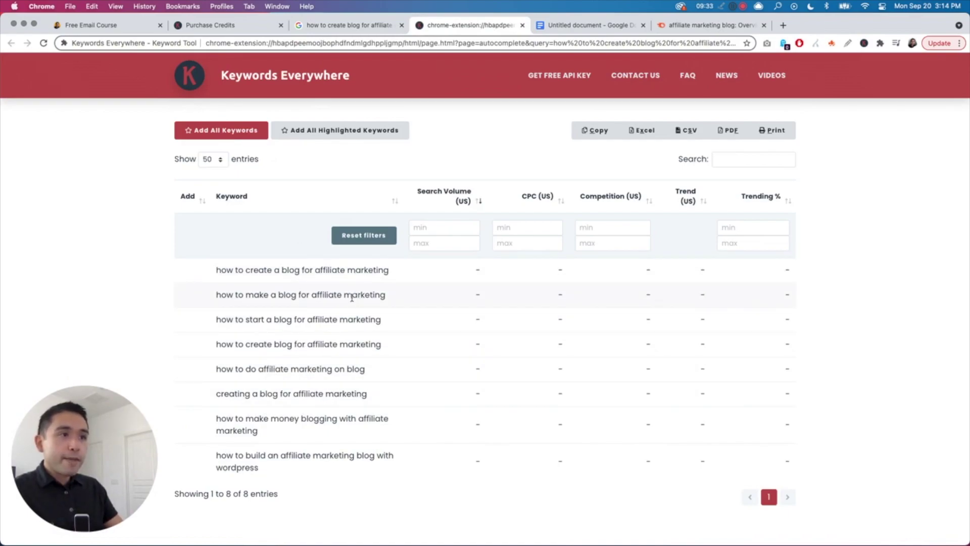
pyautogui.click(551, 25)
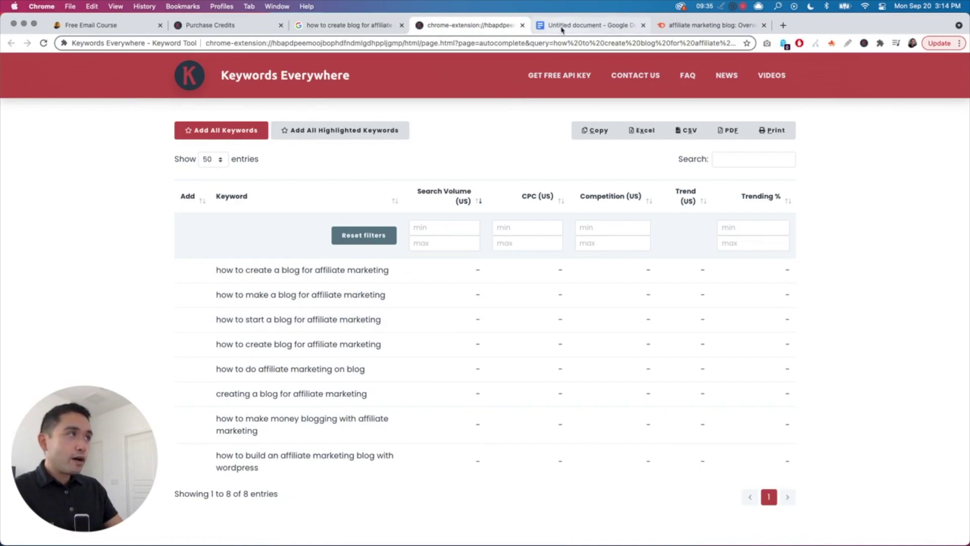
pyautogui.click(480, 27)
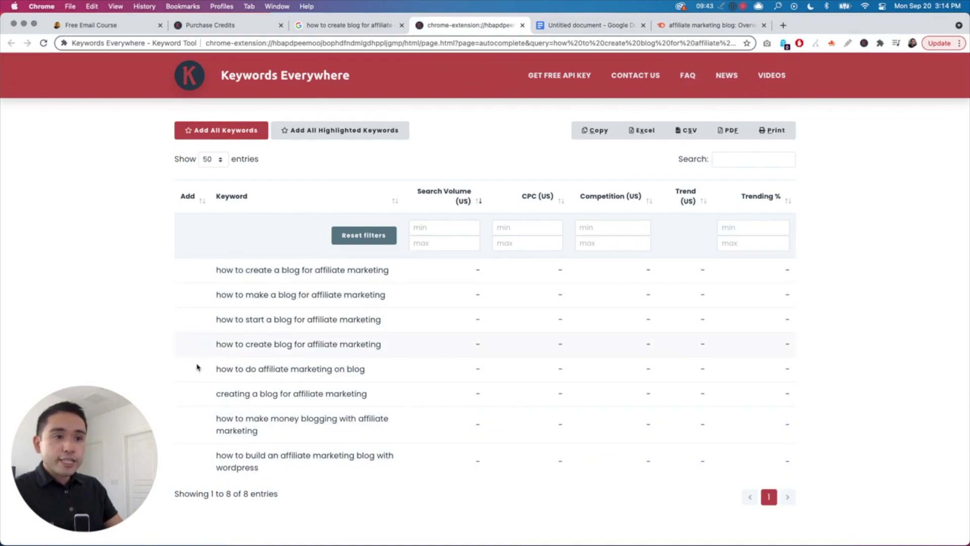
pyautogui.moveTo(216, 269); pyautogui.dragTo(391, 277)
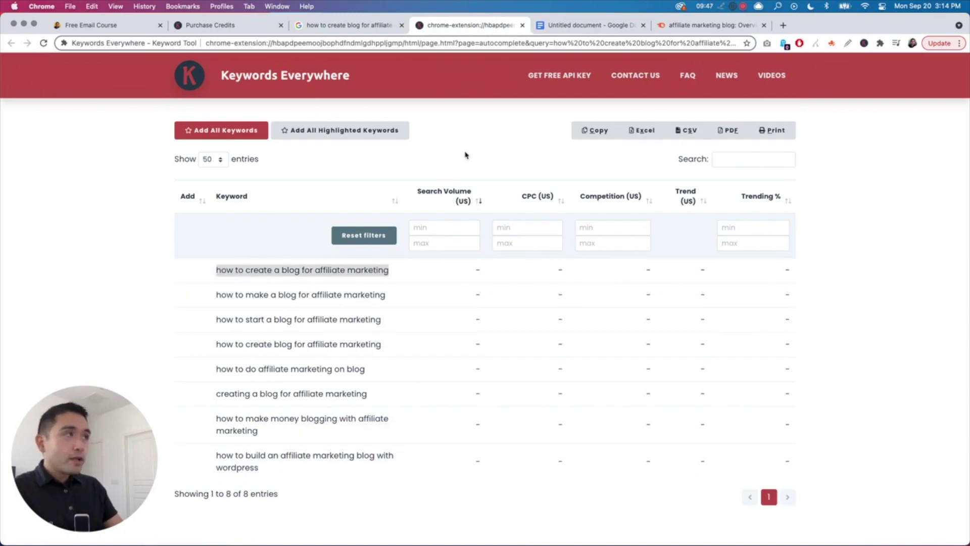
pyautogui.click(576, 27)
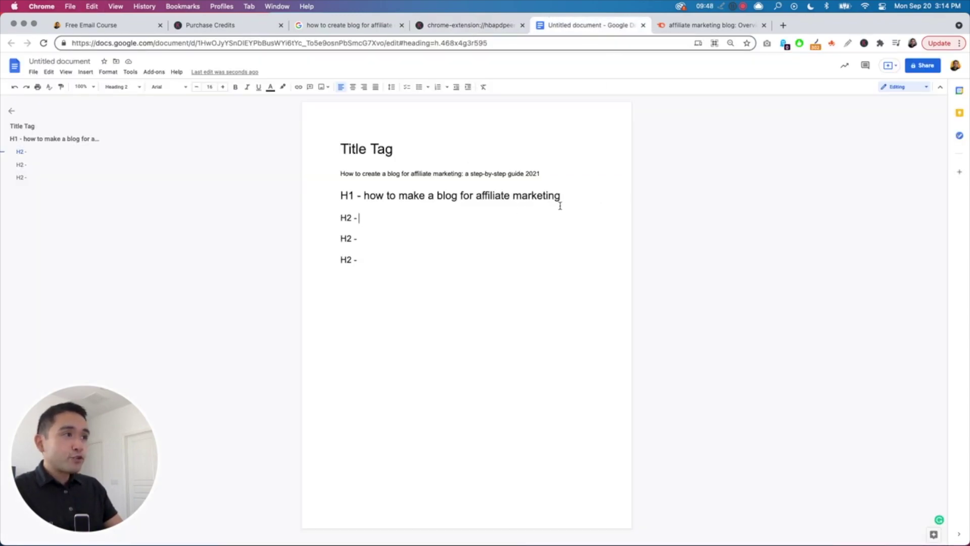
pyautogui.press('Return')
pyautogui.press('super+v')
pyautogui.press('Return')
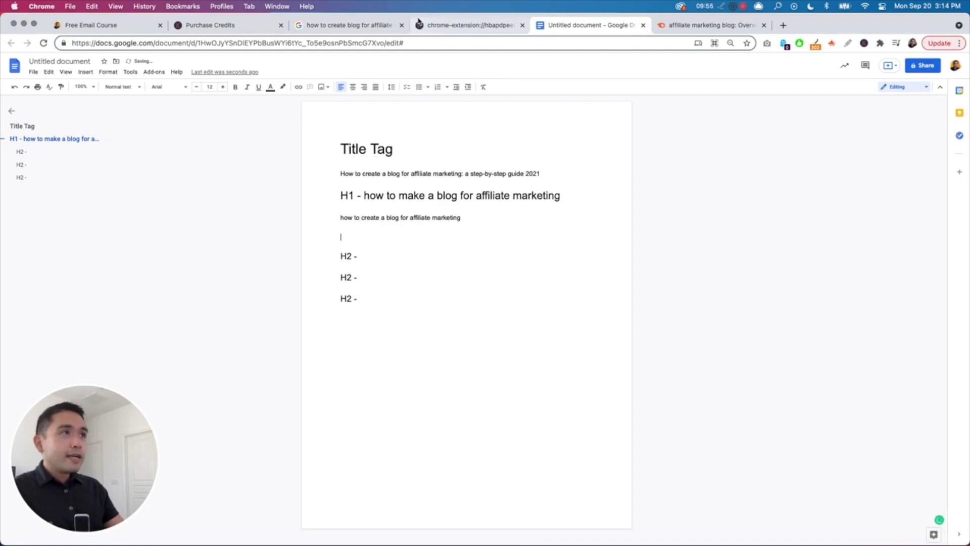
pyautogui.press('BackSpace')
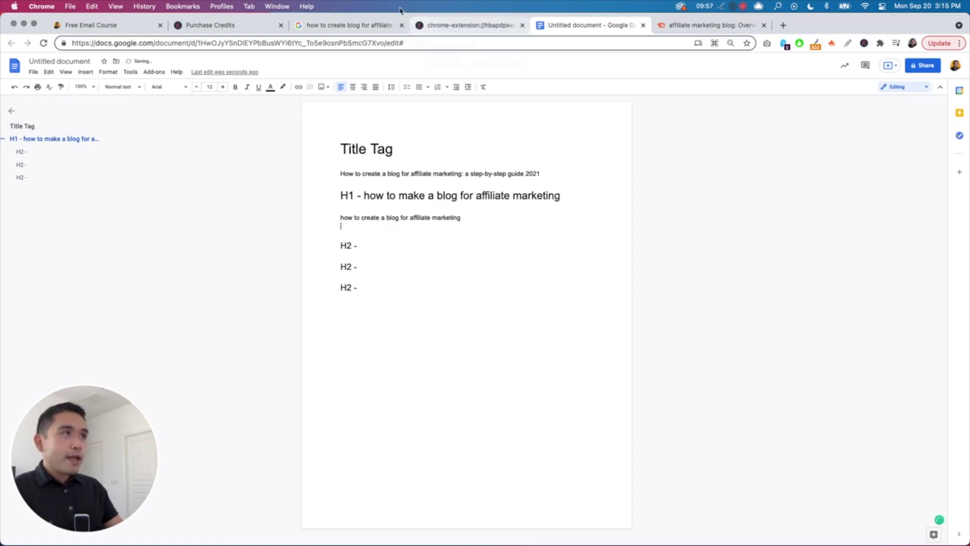
# Step: Copy "how to make a blog for affiliate marketing" from the Keywords Everywhere table and add it on the next line under the H1 in the outline
pyautogui.click(457, 26)
pyautogui.moveTo(221, 297); pyautogui.dragTo(387, 294)
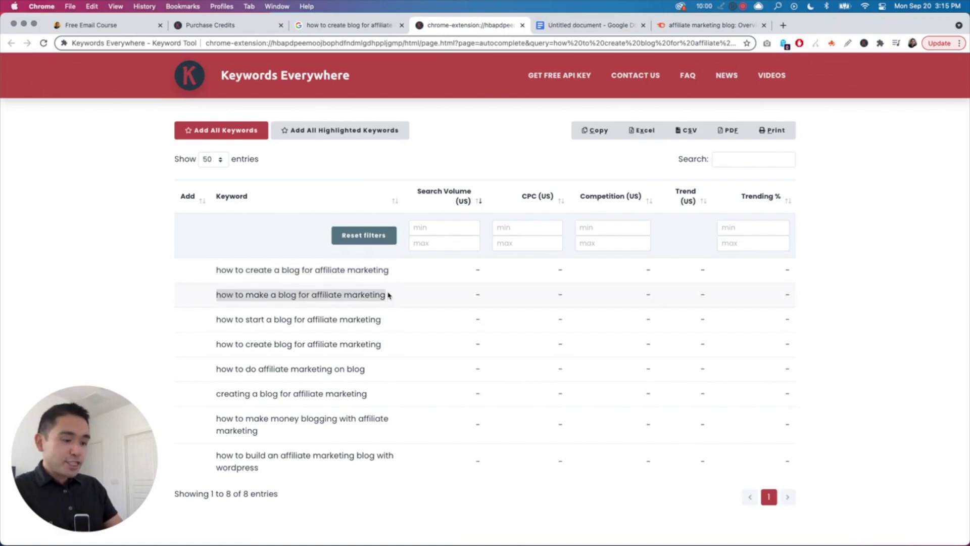
pyautogui.click(587, 26)
pyautogui.press('cmd+v')
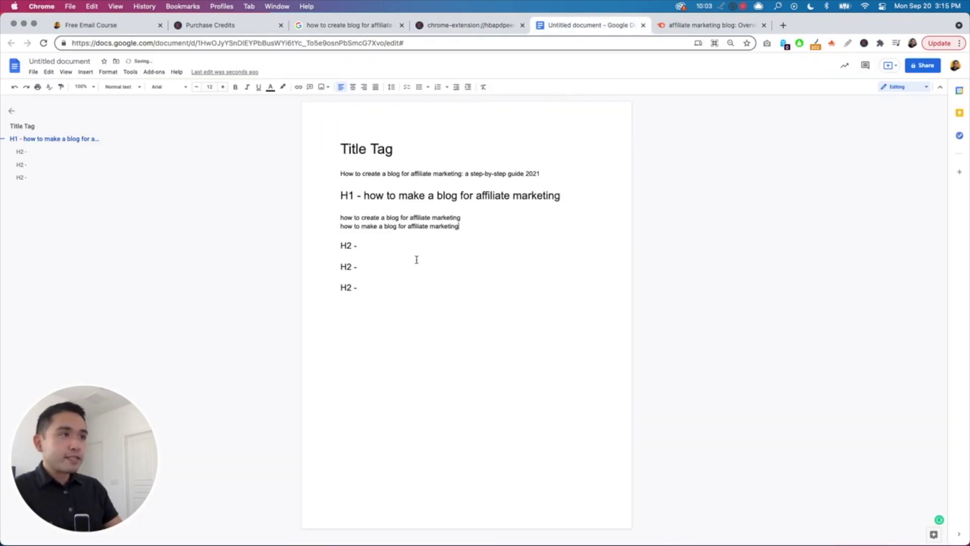
# Step: Copy "how to do affiliate marketing on blog" from the Keywords Everywhere table and add it as the third keyword line under the H1
pyautogui.click(441, 26)
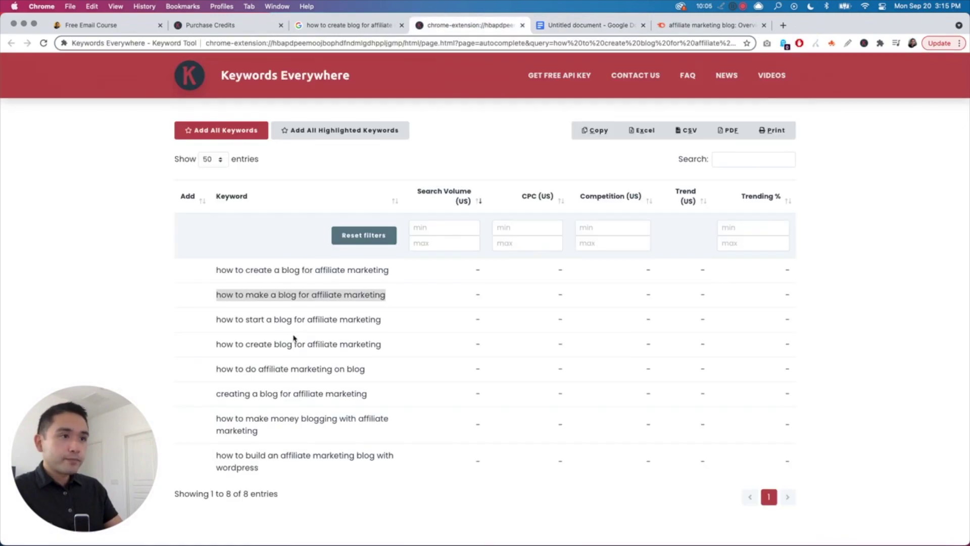
pyautogui.moveTo(217, 368); pyautogui.dragTo(366, 369)
pyautogui.press('cmd+c')
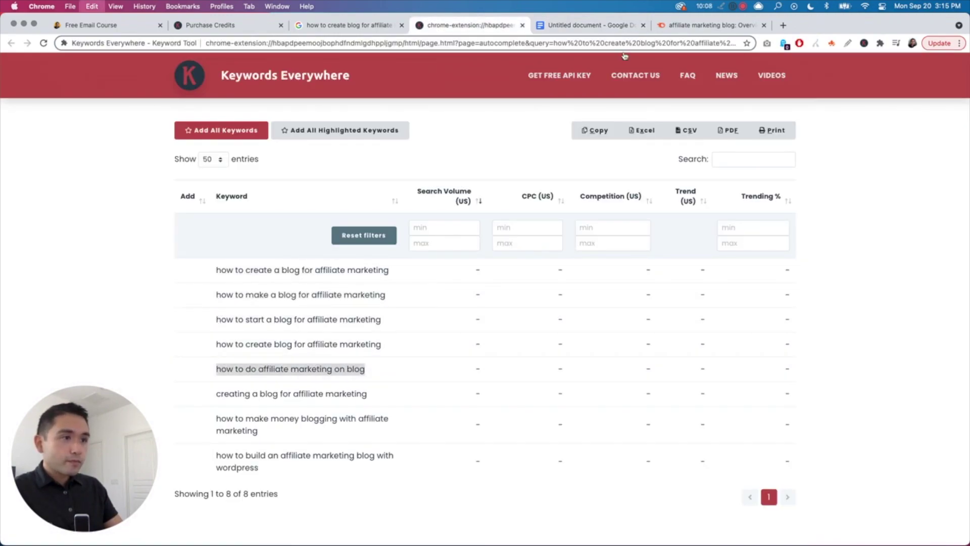
pyautogui.click(621, 26)
pyautogui.press('cmd+v')
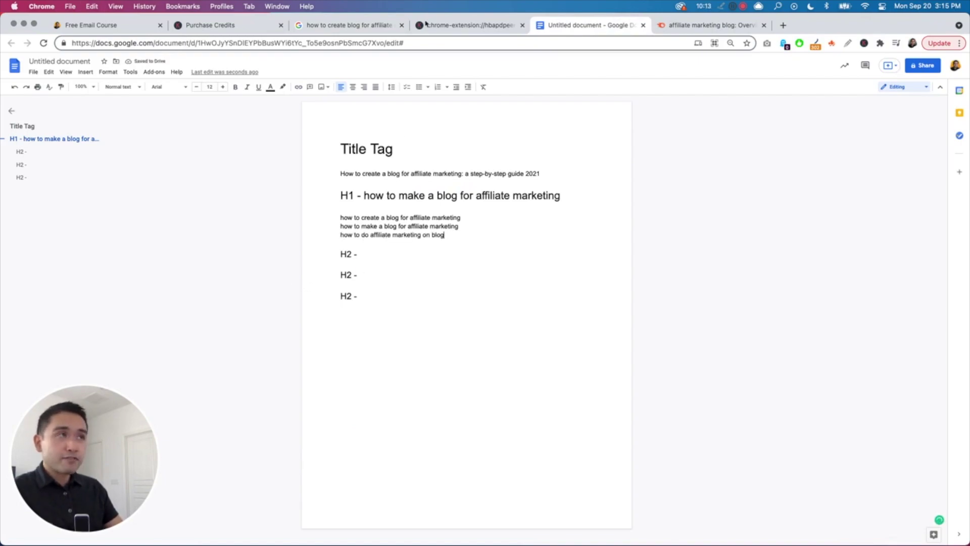
# Step: Copy "affiliate marketing blog example" from the Related Keywords list beside the Google results and insert it after the first "H2 -" in the outline
pyautogui.click(348, 27)
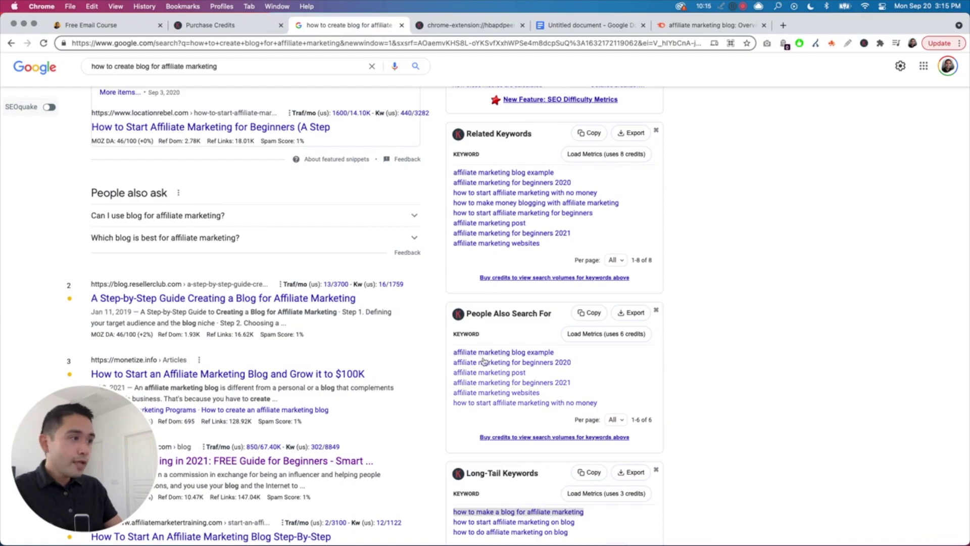
pyautogui.rightClick(508, 176)
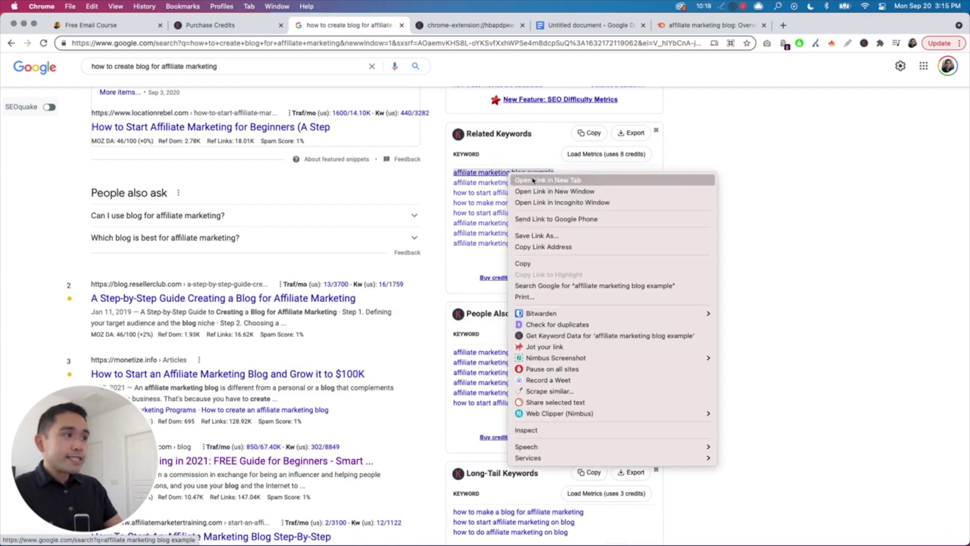
pyautogui.click(548, 264)
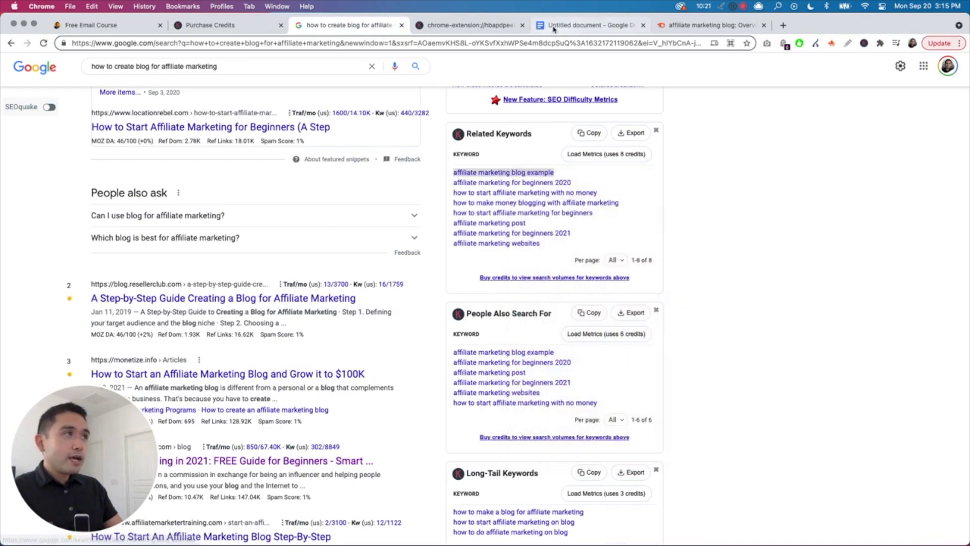
pyautogui.click(586, 25)
pyautogui.click(380, 254)
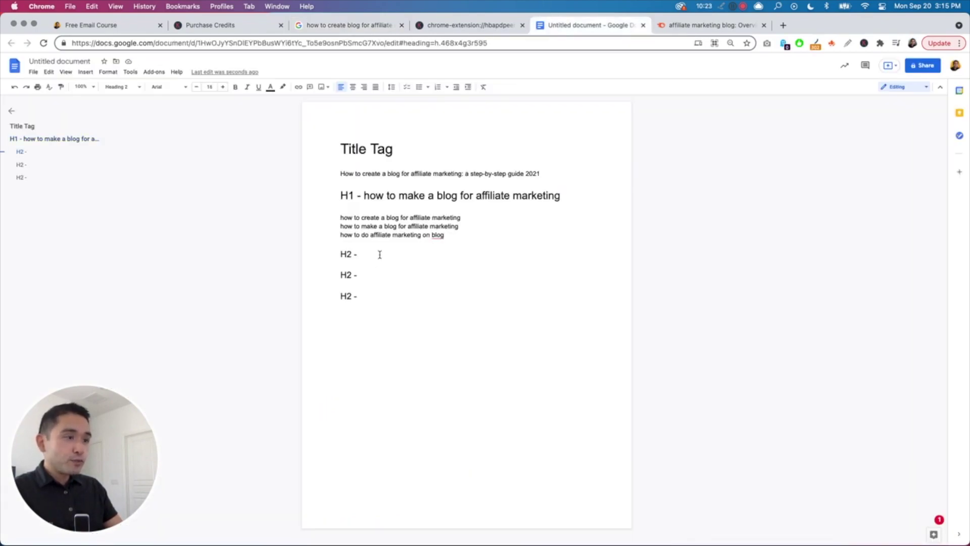
pyautogui.press('cmd+v')
# Step: Capitalize the first word of the first H2 heading to "Affiliate"
pyautogui.hotkey('alt', 'Left')
pyautogui.hotkey('alt', 'Left')
pyautogui.hotkey('alt', 'Left')
pyautogui.hotkey('alt', 'Left')
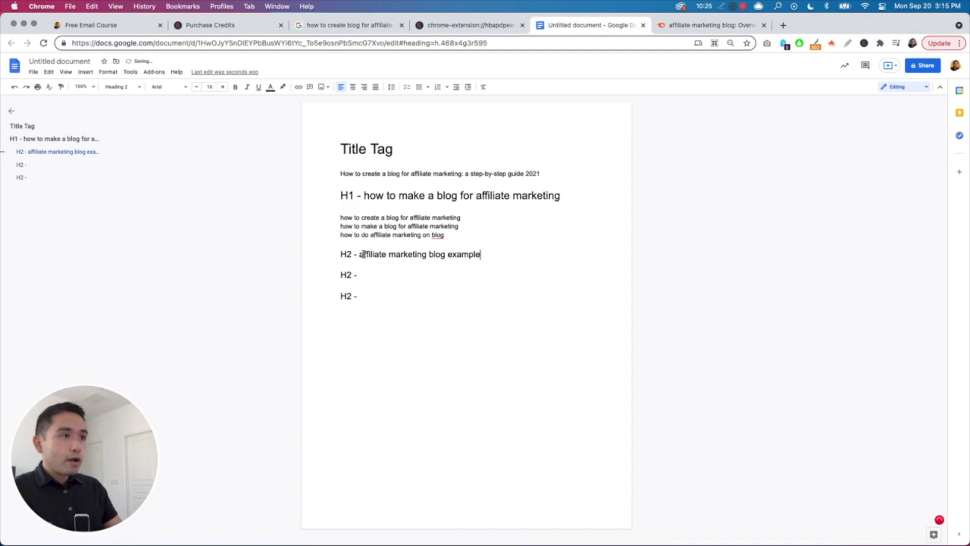
pyautogui.press('Delete')
pyautogui.write('A')
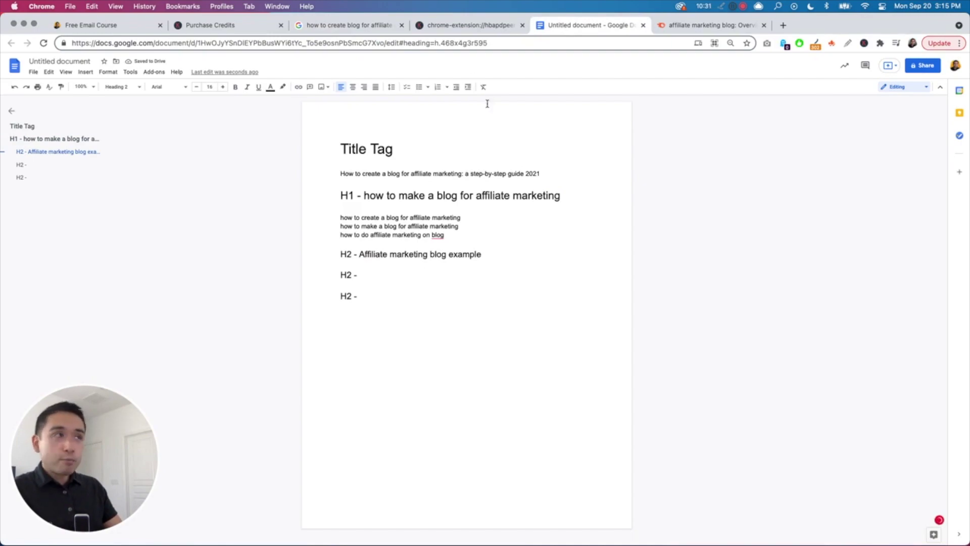
# Step: Copy "how to make money blogging with affiliate marketing" from the Related Keywords list and insert it unformatted after the second "H2 -" in the outline
pyautogui.click(355, 29)
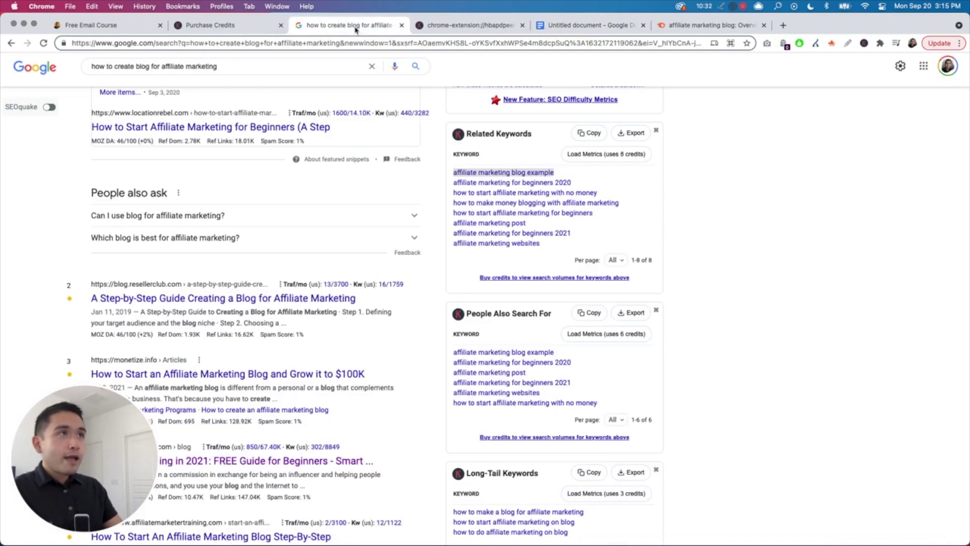
pyautogui.rightClick(511, 206)
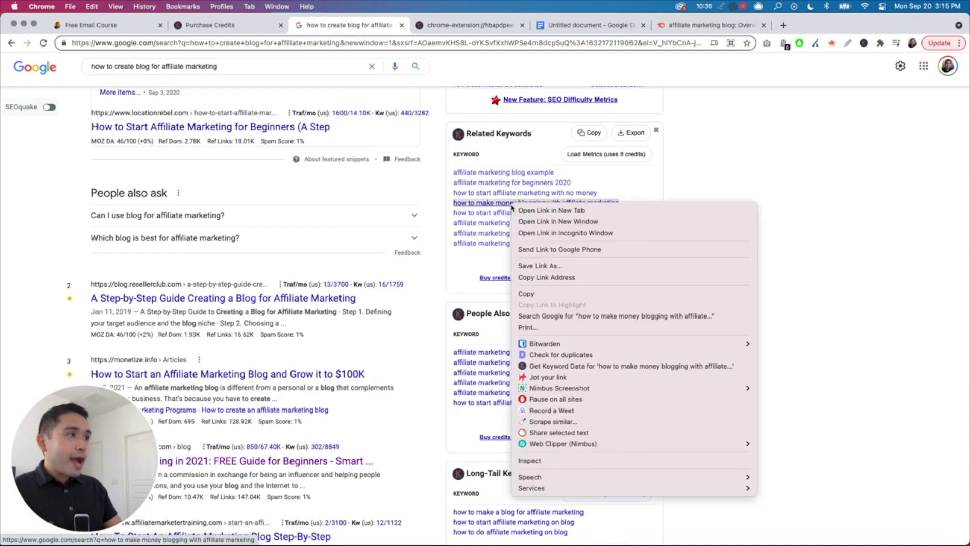
pyautogui.click(541, 293)
pyautogui.click(581, 25)
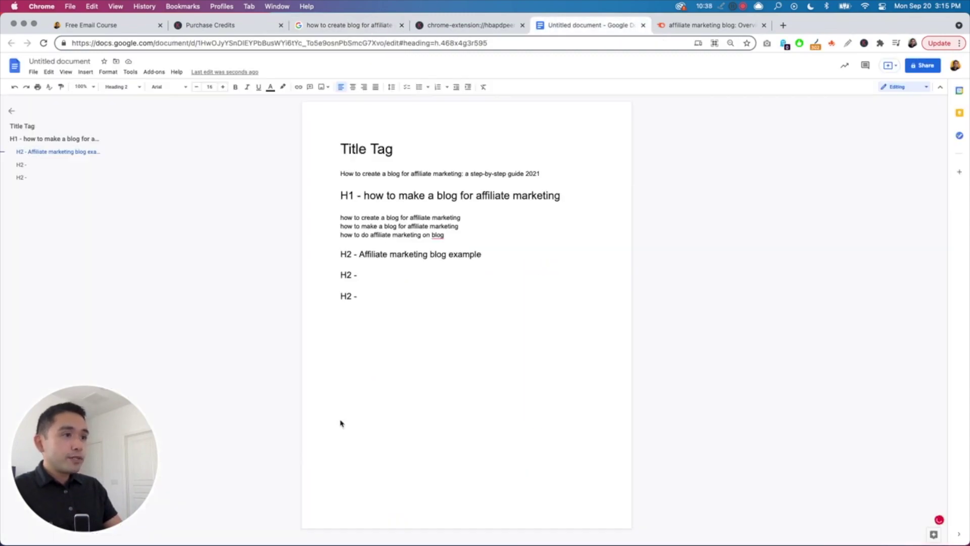
pyautogui.click(371, 276)
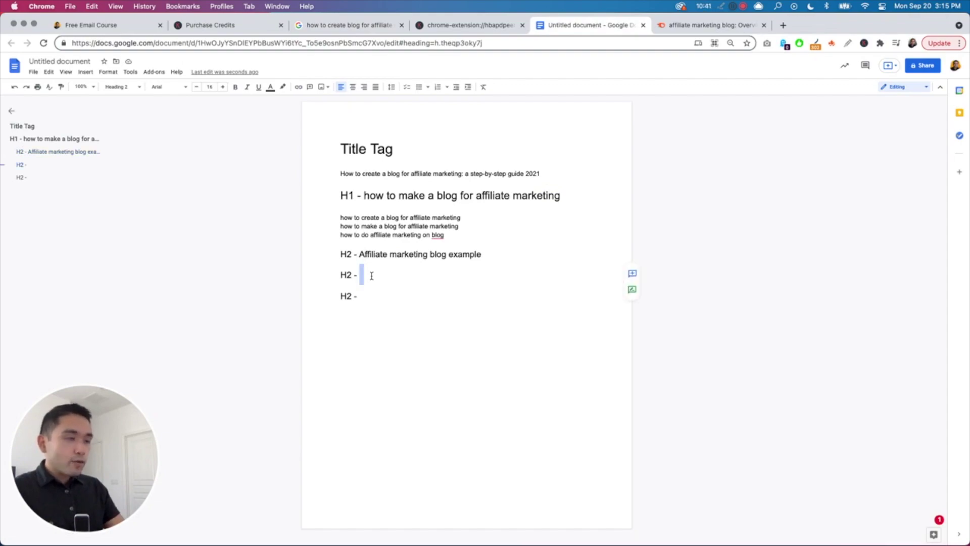
pyautogui.press('cmd+shift+v')
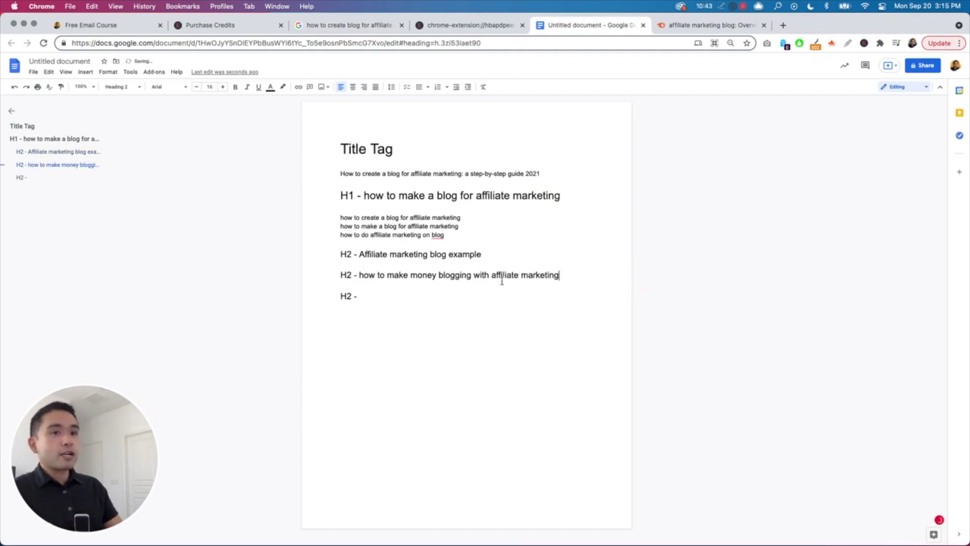
# Step: Copy "affiliate marketing post" from the Related Keywords list beside the Google results and insert it after the third "H2 -" in the outline
pyautogui.click(347, 24)
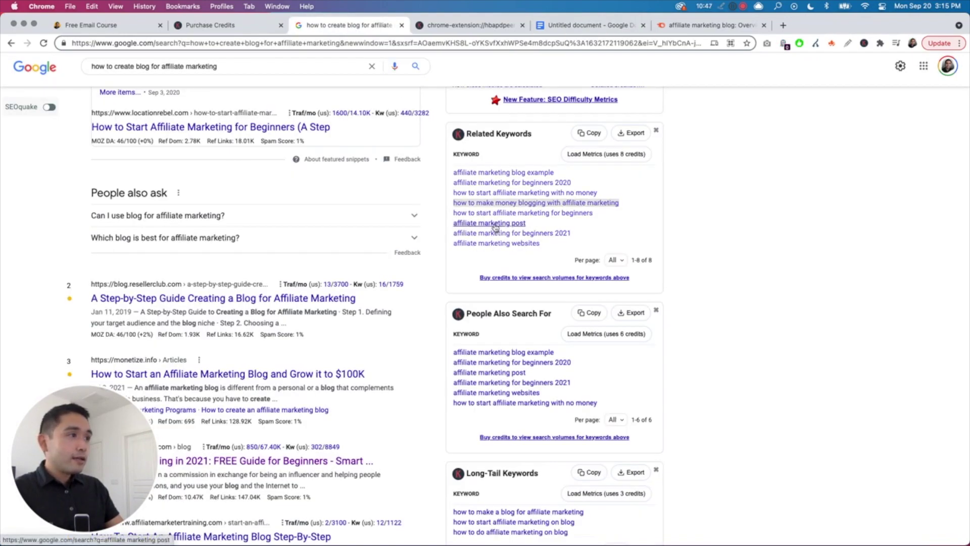
pyautogui.rightClick(494, 228)
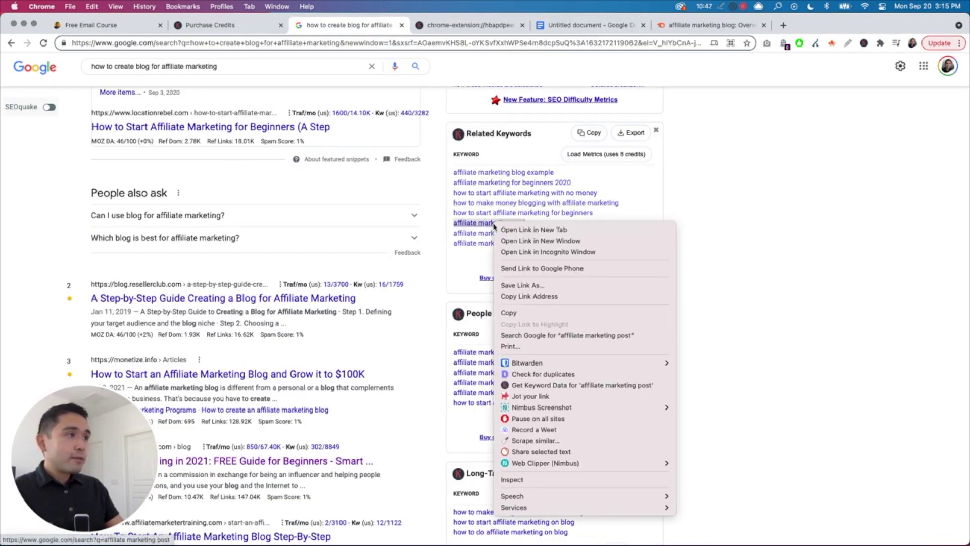
pyautogui.click(543, 317)
pyautogui.click(586, 25)
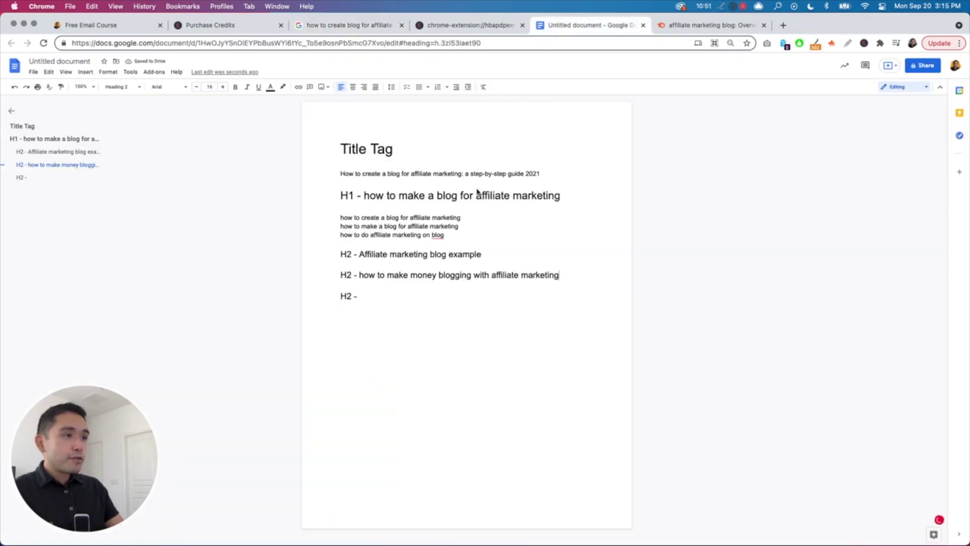
pyautogui.click(382, 296)
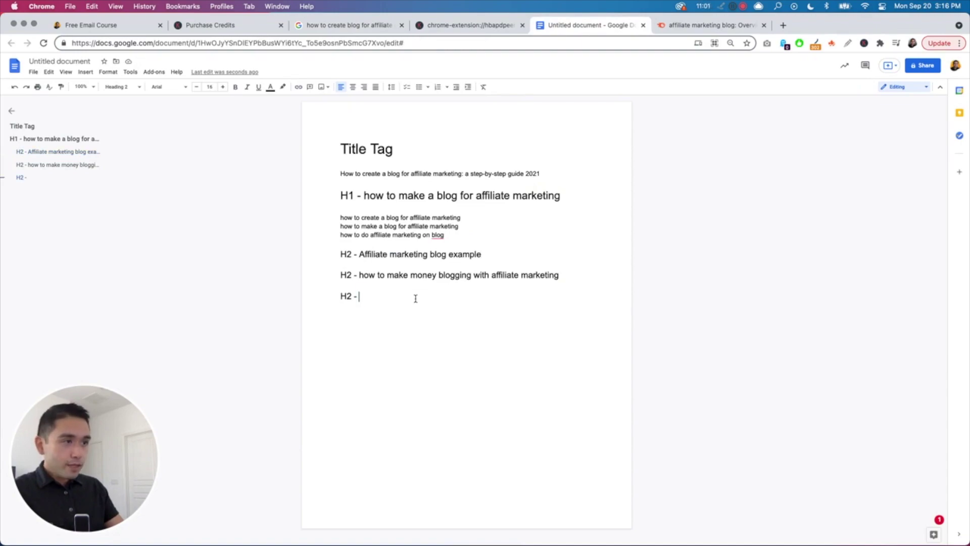
pyautogui.press('super+v')
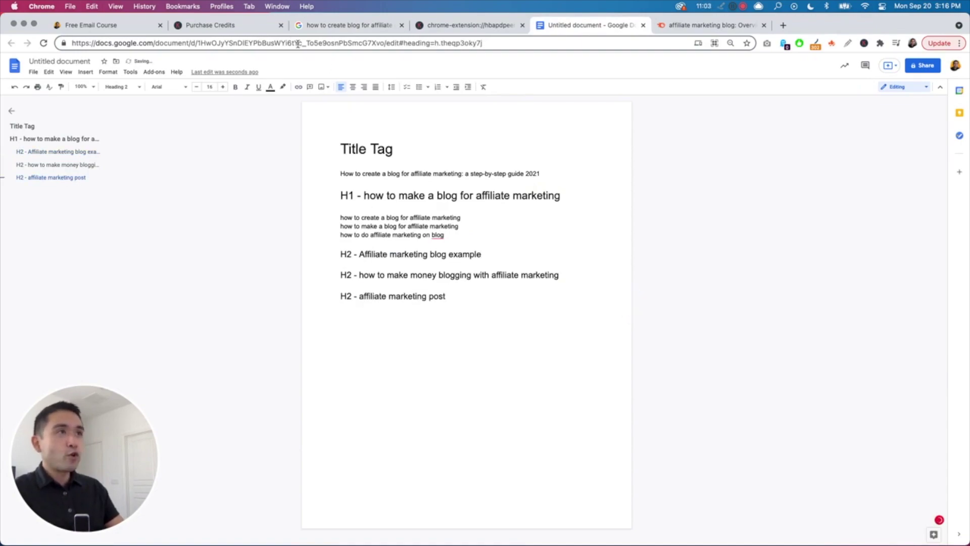
# Step: Copy "affiliate marketing websites" from the Related Keywords list and insert it as body text under the "Affiliate marketing blog example" H2 in the outline
pyautogui.click(324, 26)
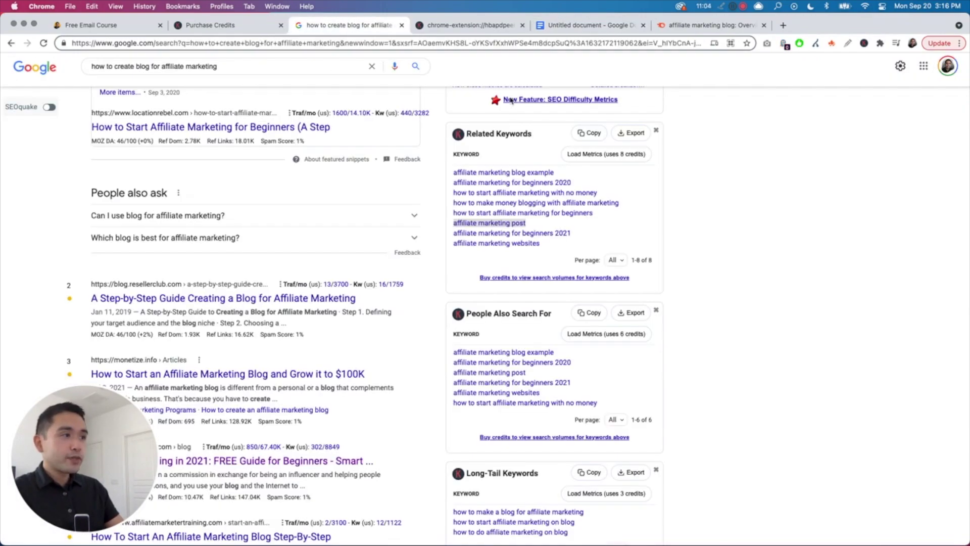
pyautogui.rightClick(503, 247)
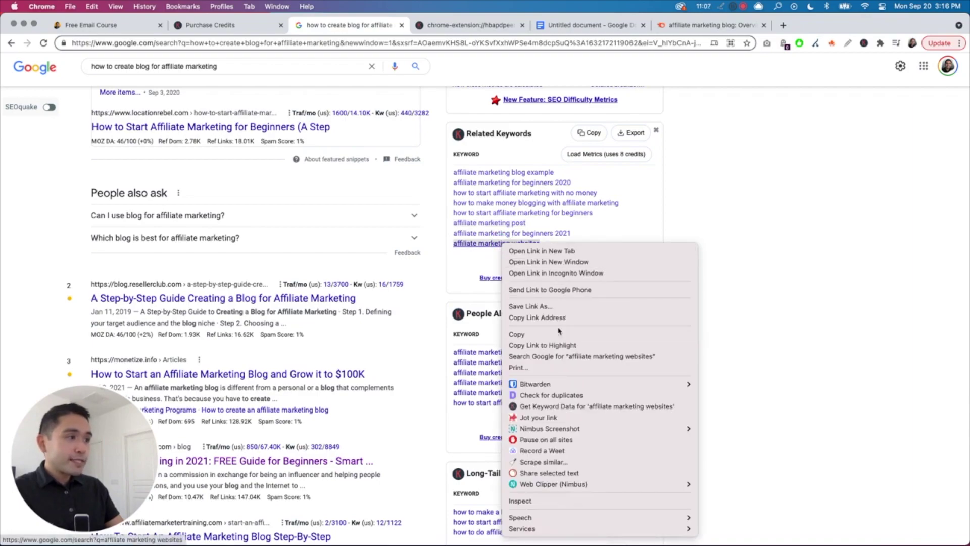
pyautogui.click(553, 333)
pyautogui.click(569, 25)
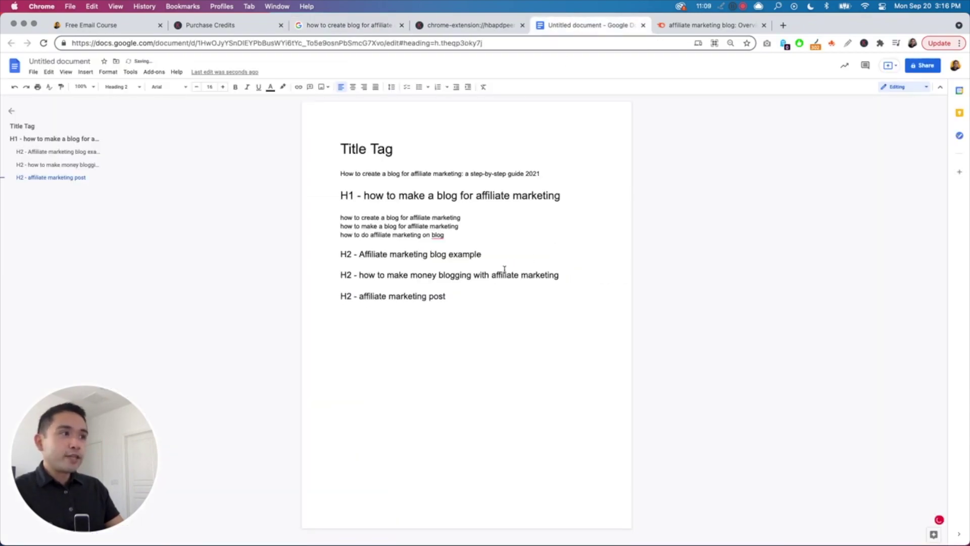
pyautogui.click(493, 257)
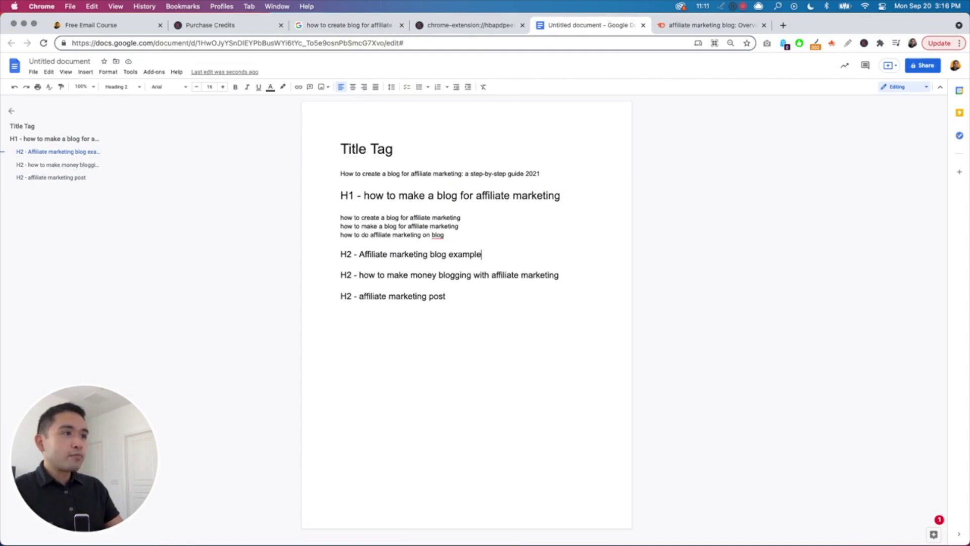
pyautogui.press('Return')
pyautogui.press('super+v')
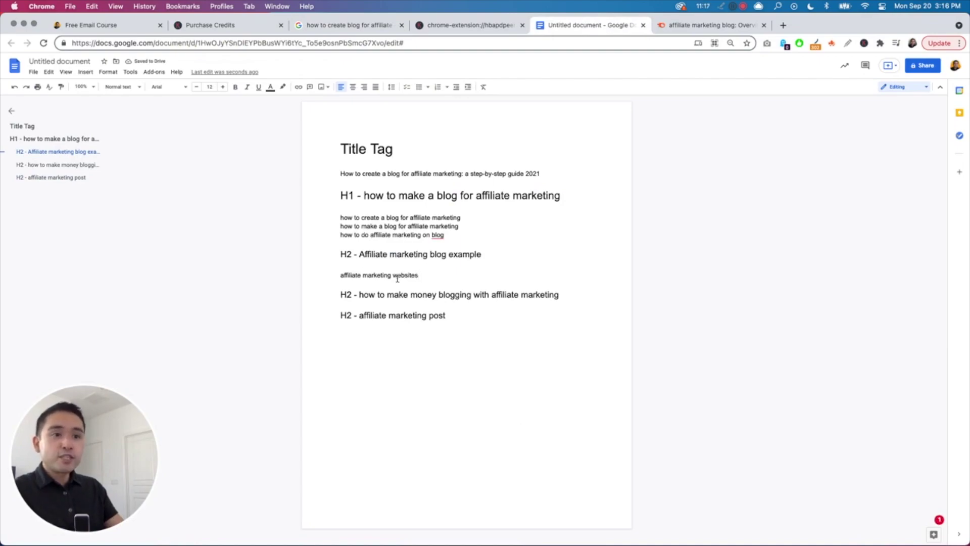
# Step: Copy "how to start affiliate marketing with no money" from the People Also Search For list and add it as the last body line under the H1
pyautogui.click(356, 26)
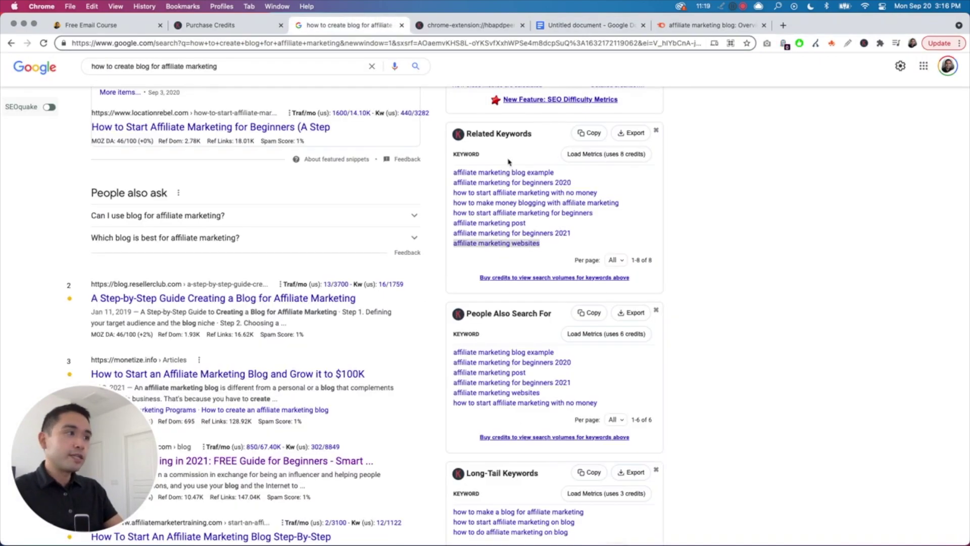
pyautogui.scroll(-1, 489, 400)
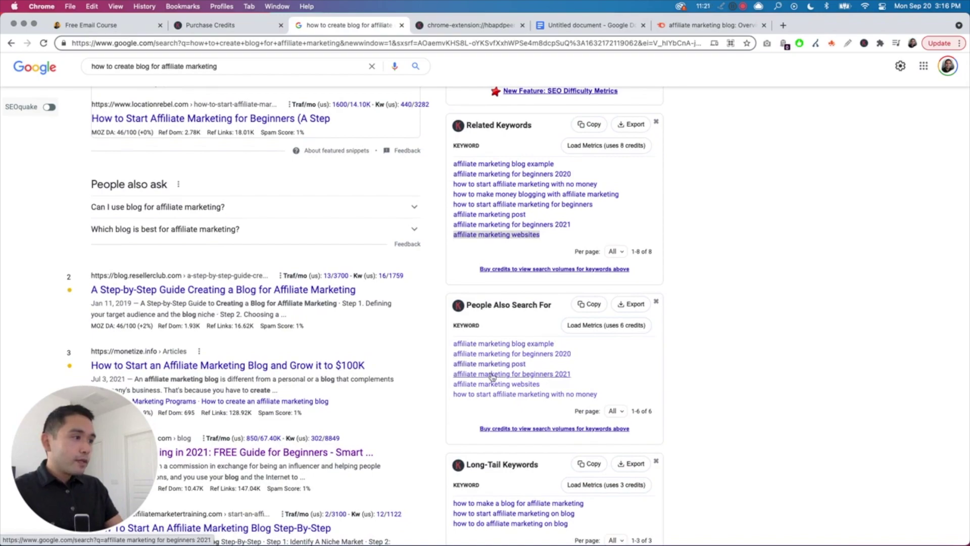
pyautogui.rightClick(490, 387)
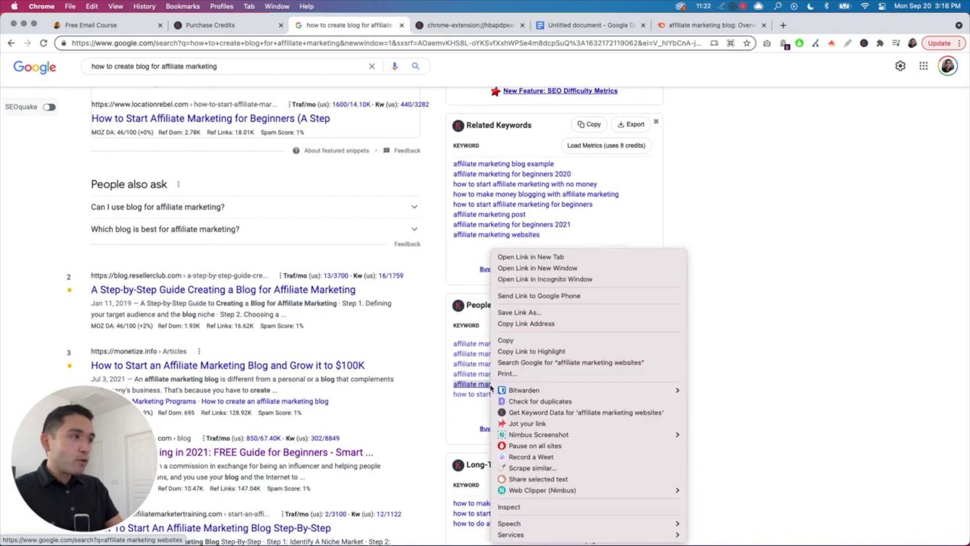
pyautogui.click(745, 309)
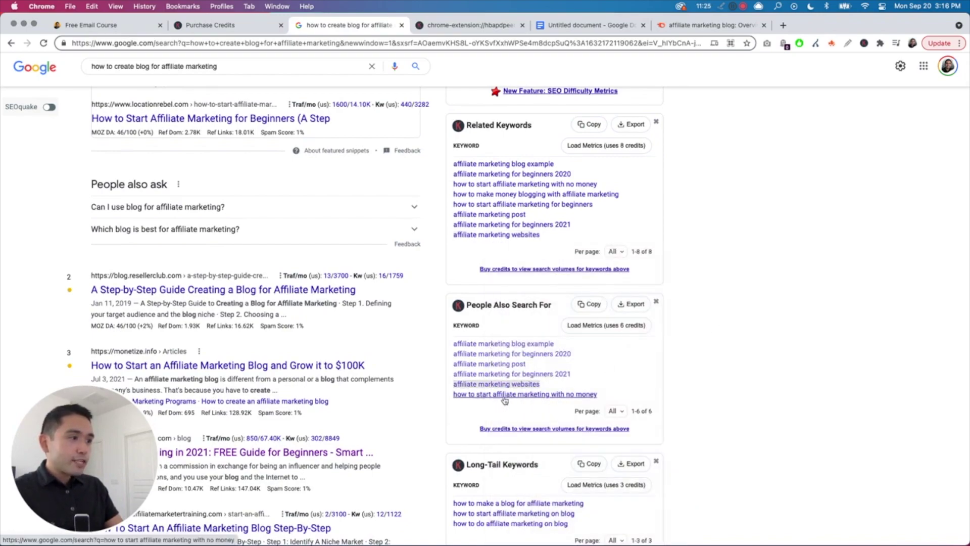
pyautogui.rightClick(548, 395)
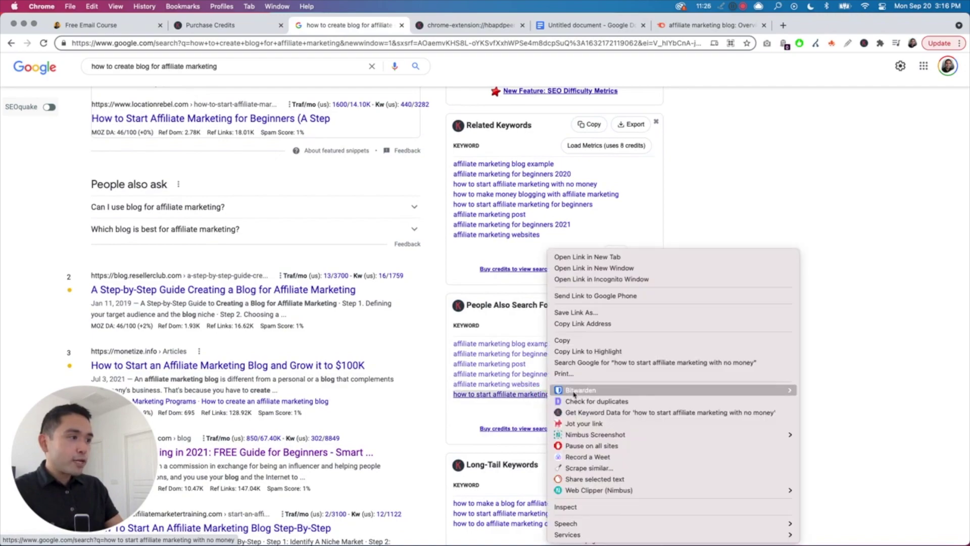
pyautogui.click(588, 340)
pyautogui.click(583, 29)
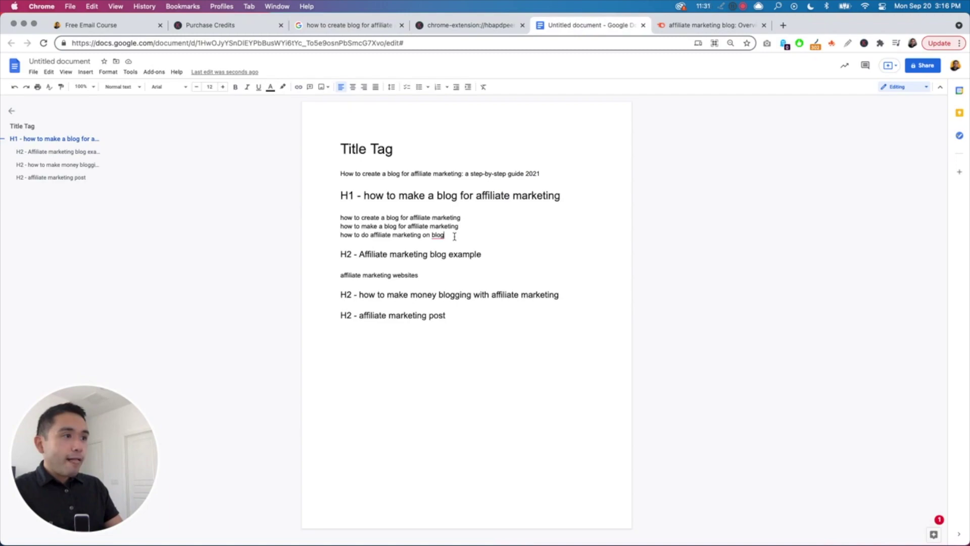
pyautogui.press('Return')
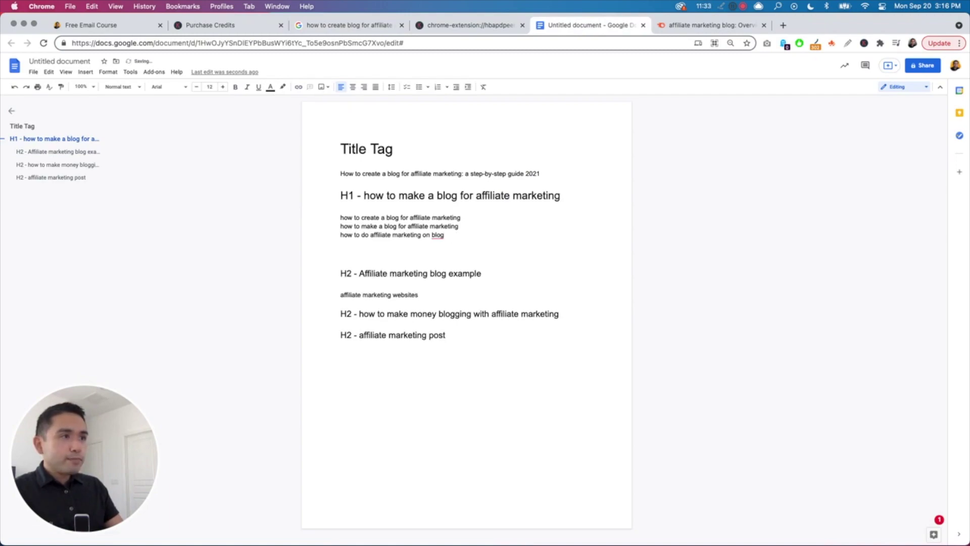
pyautogui.press('super+v')
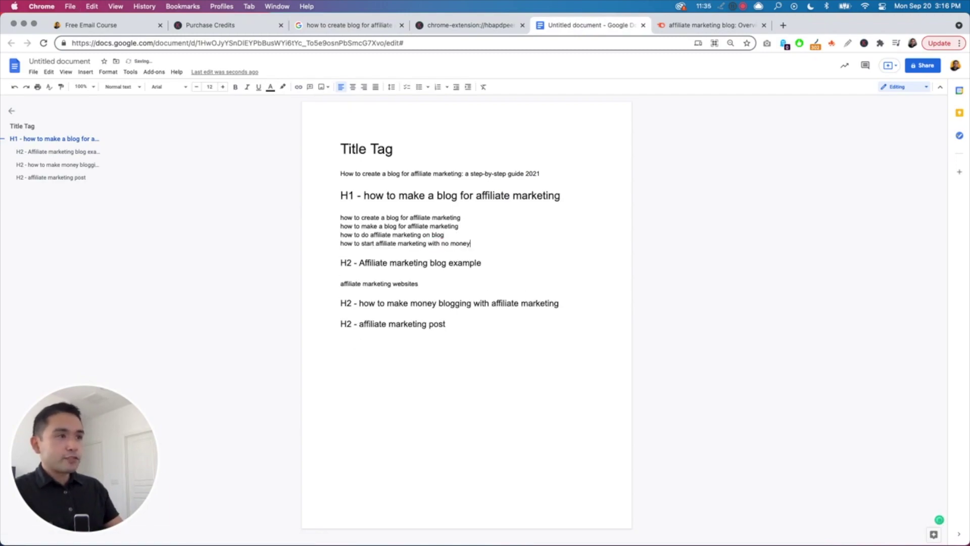
# Step: Open the list of keywords that the blog.resellerclub.com result ranks for from its Google traffic metrics, and look through it
pyautogui.click(333, 26)
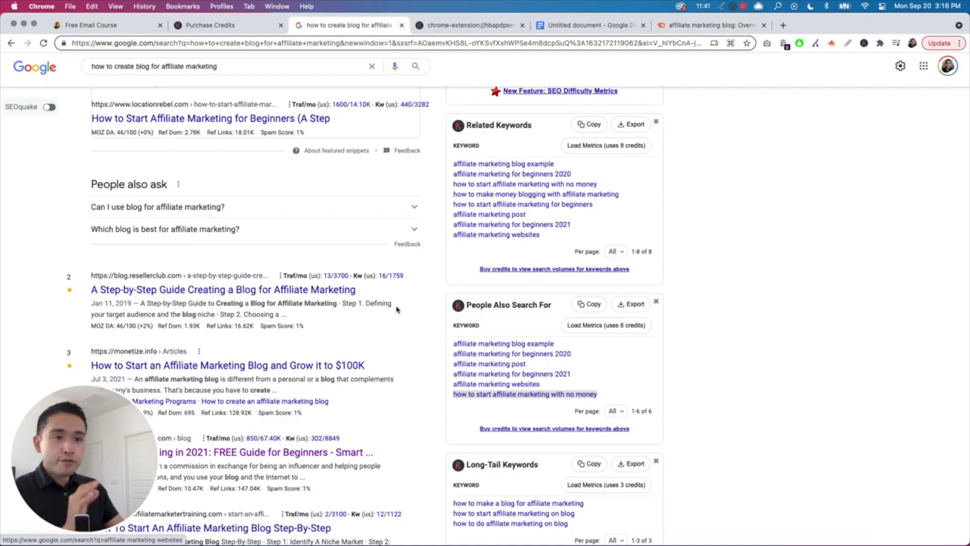
pyautogui.moveTo(379, 279)
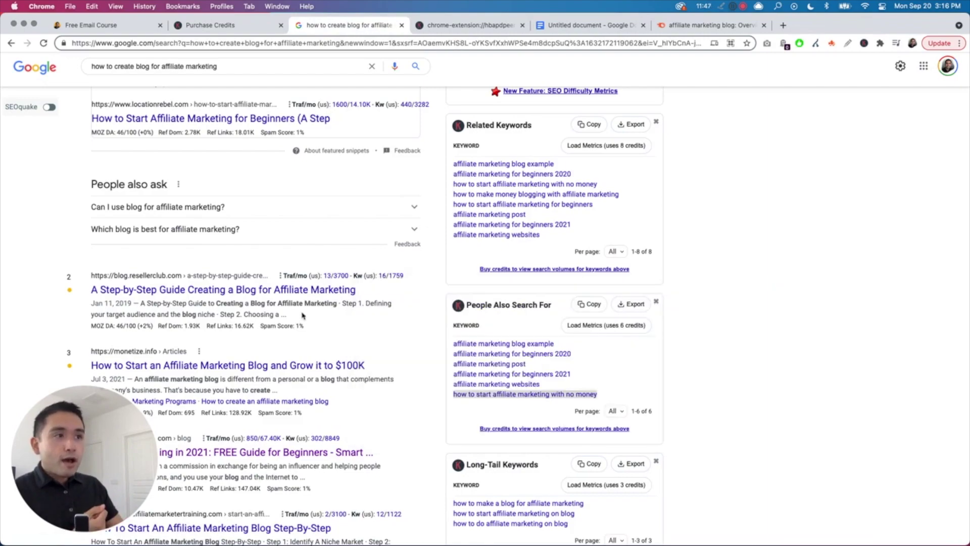
pyautogui.scroll(-3, 317, 449)
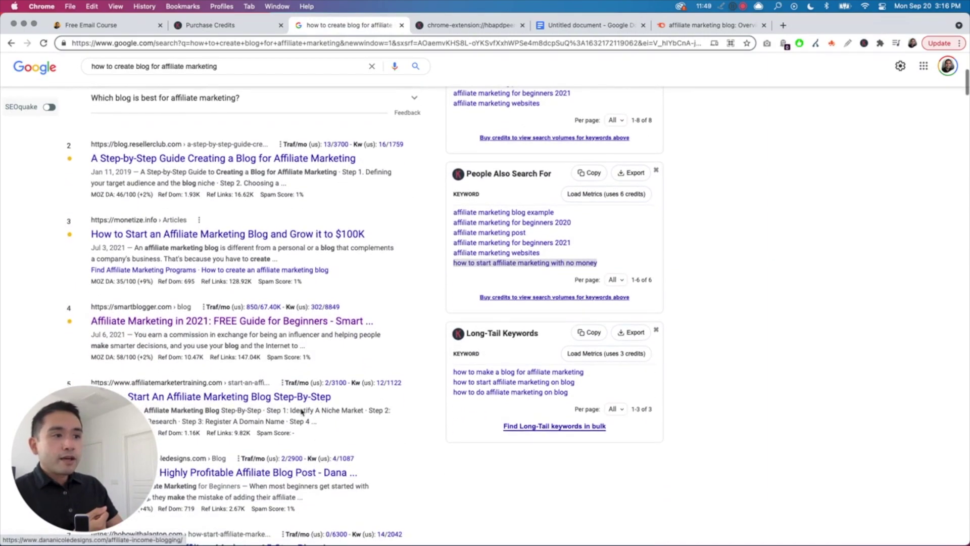
pyautogui.scroll(3, 318, 405)
pyautogui.moveTo(331, 275)
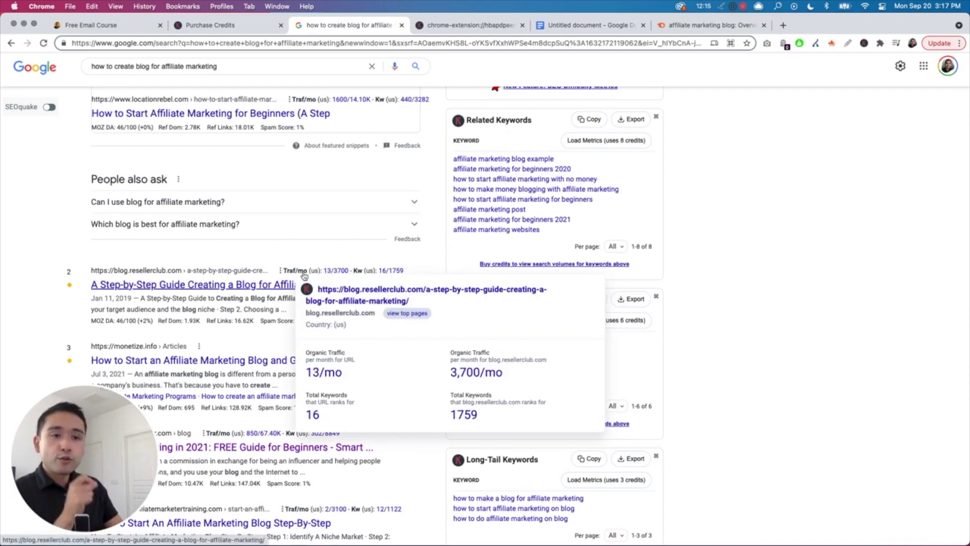
pyautogui.click(313, 416)
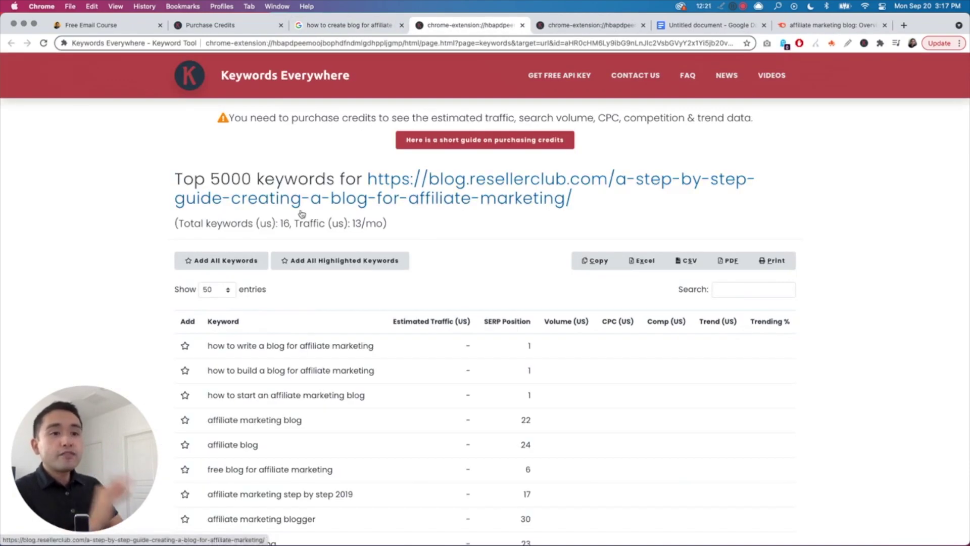
pyautogui.scroll(-5, 296, 303)
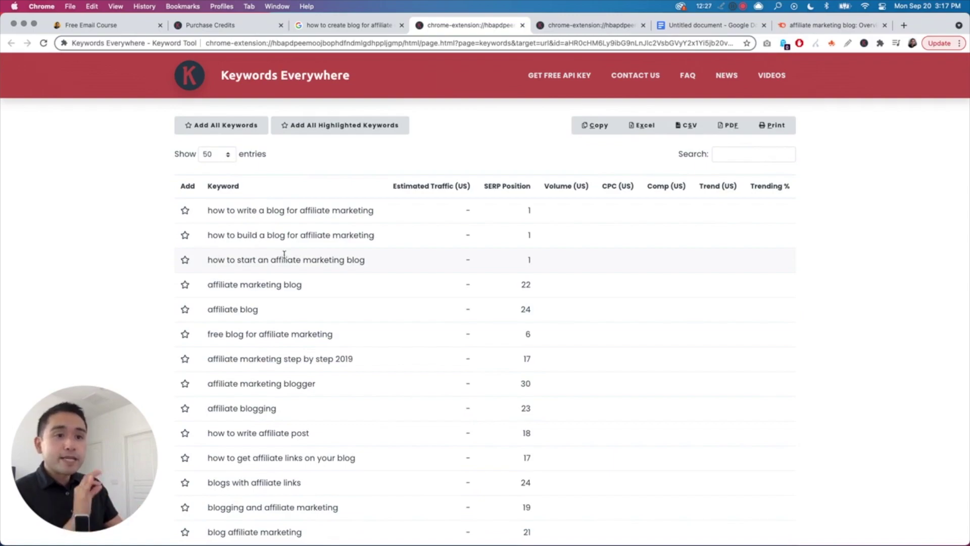
pyautogui.scroll(-2, 285, 257)
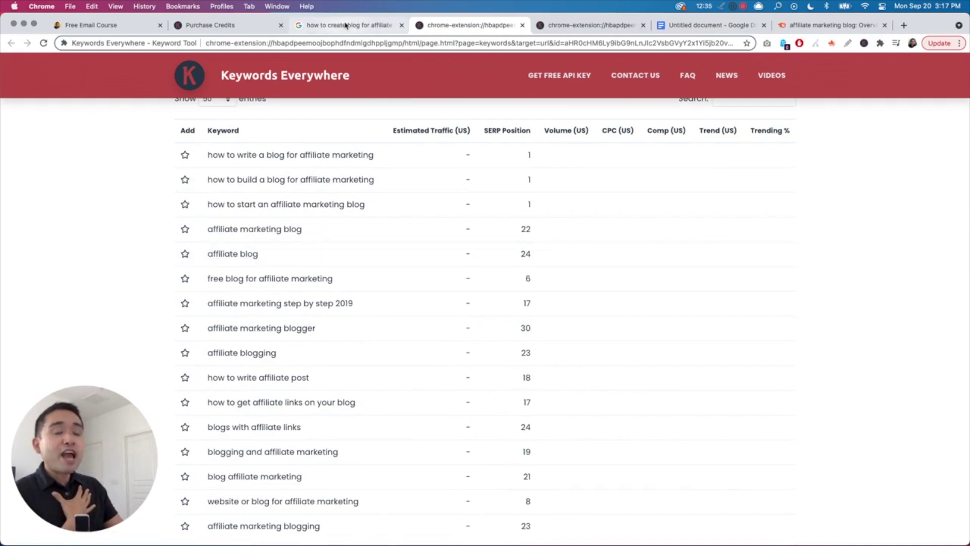
pyautogui.click(341, 28)
pyautogui.scroll(3, 243, 177)
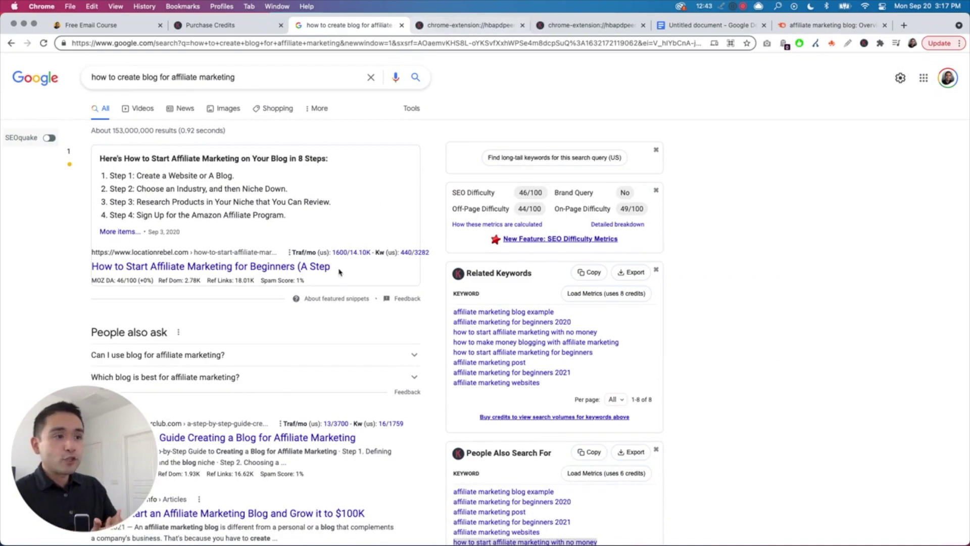
pyautogui.scroll(-5, 341, 273)
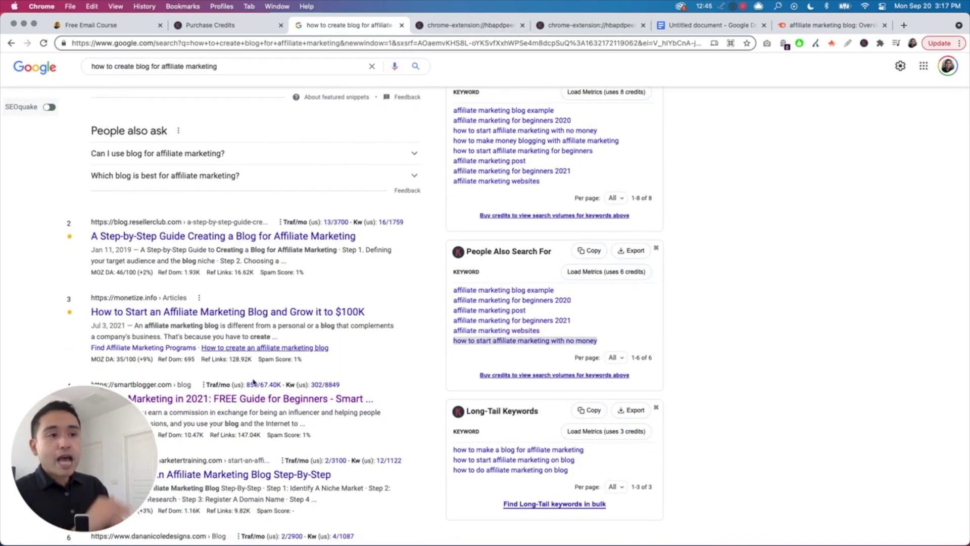
# Step: Copy "free blog for affiliate marketing" from the resellerclub keyword list and add "H2 - free blog for affiliate marketing" at the end of the outline
pyautogui.click(450, 32)
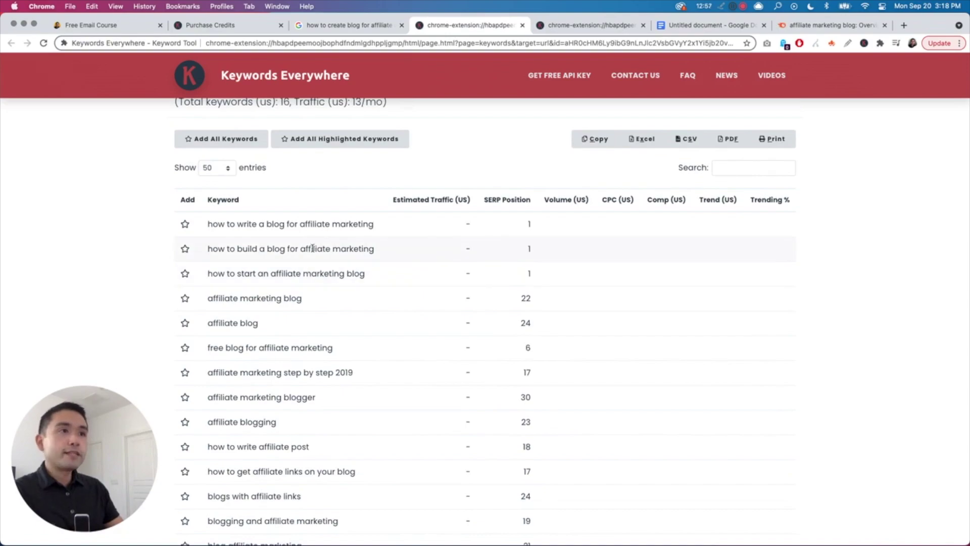
pyautogui.scroll(-5, 298, 238)
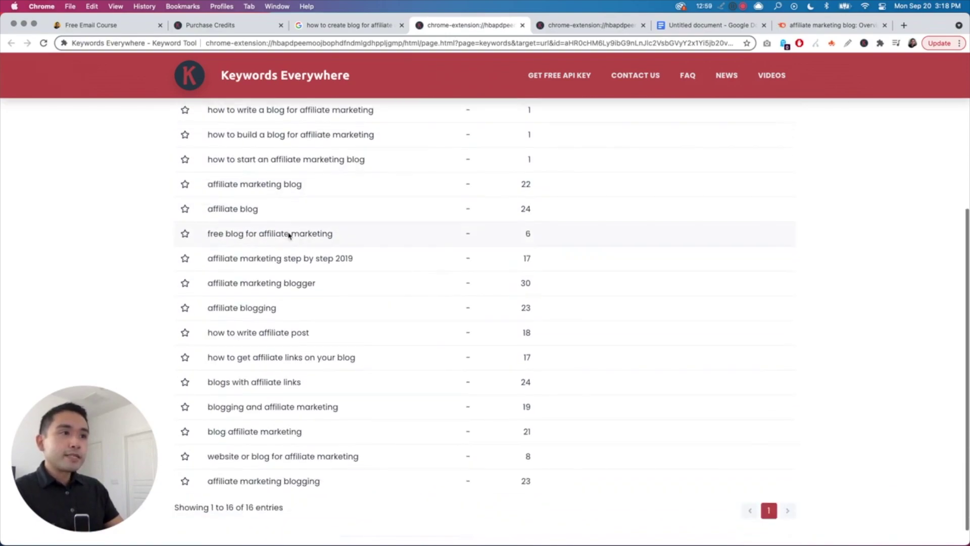
pyautogui.scroll(-1, 289, 236)
pyautogui.scroll(-1, 323, 227)
pyautogui.moveTo(332, 217); pyautogui.dragTo(208, 213)
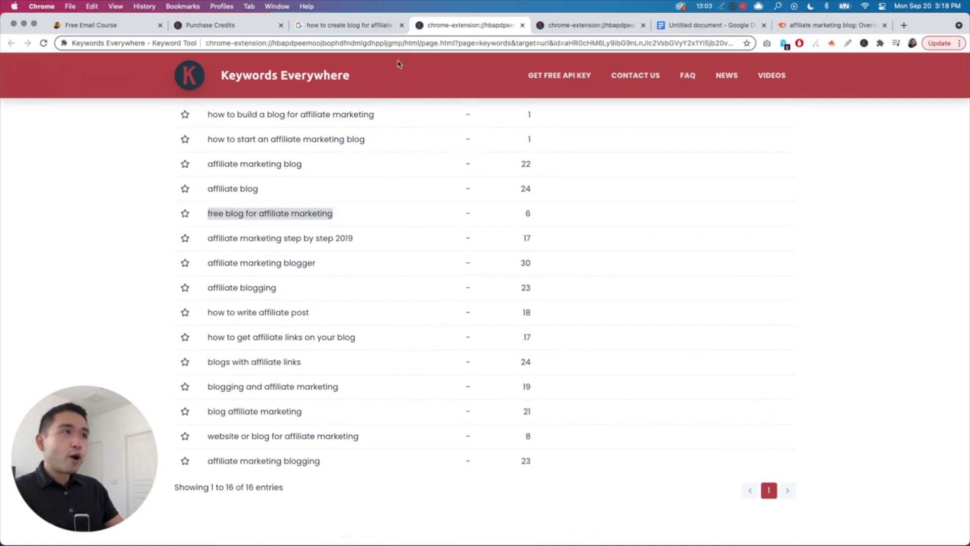
pyautogui.click(373, 26)
pyautogui.click(684, 27)
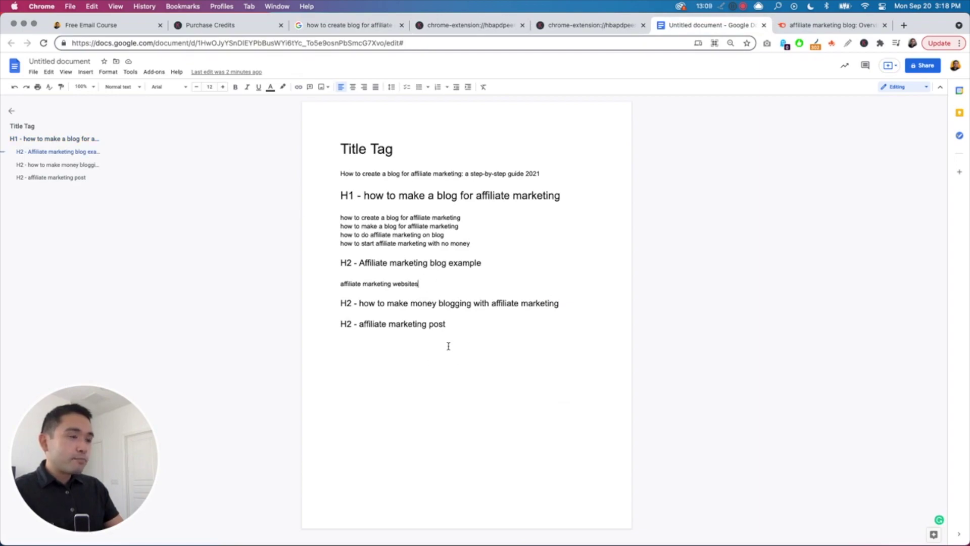
pyautogui.click(389, 365)
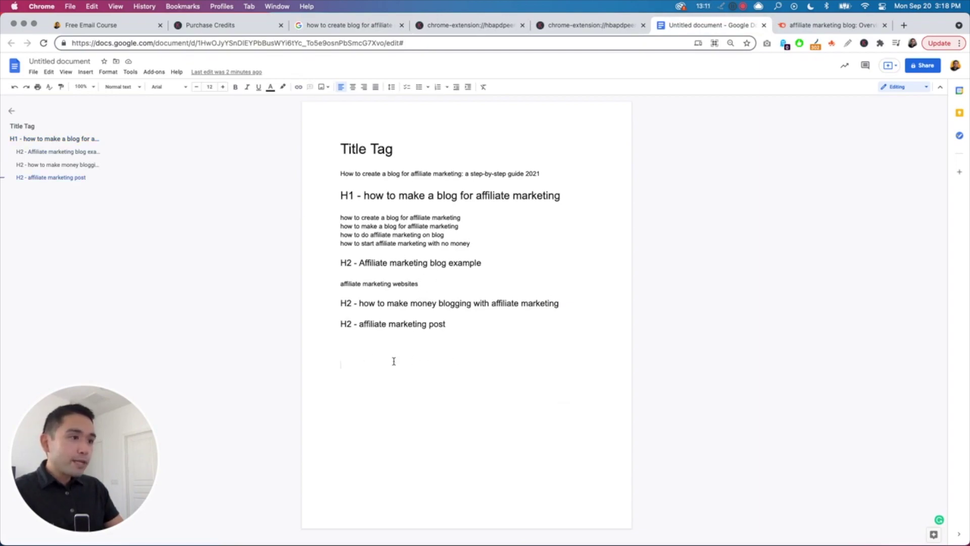
pyautogui.write('H2 - free blog for affiliate marketing')
# Step: Apply the Heading 2 style to the "H2 - free blog for affiliate marketing" line
pyautogui.moveTo(442, 345); pyautogui.dragTo(340, 345)
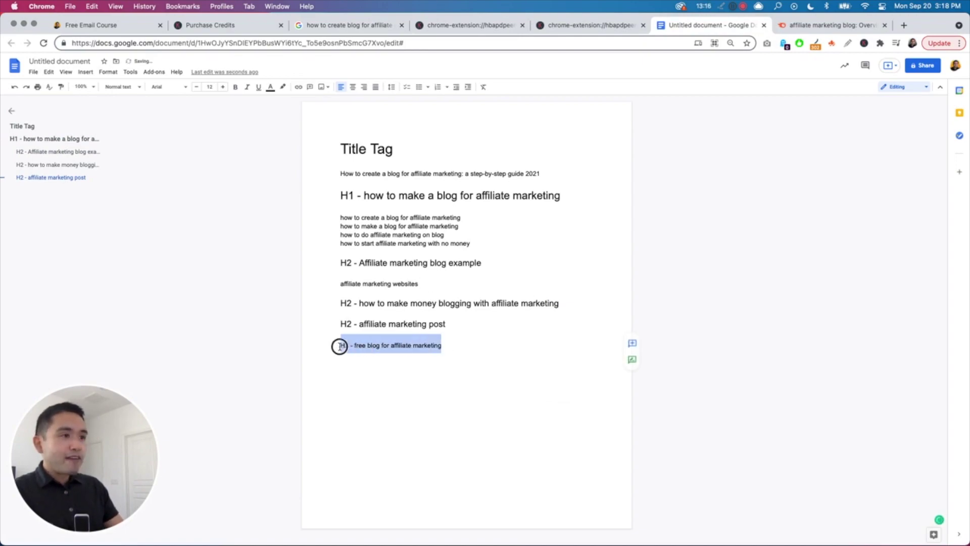
pyautogui.click(113, 89)
pyautogui.click(137, 222)
pyautogui.click(404, 370)
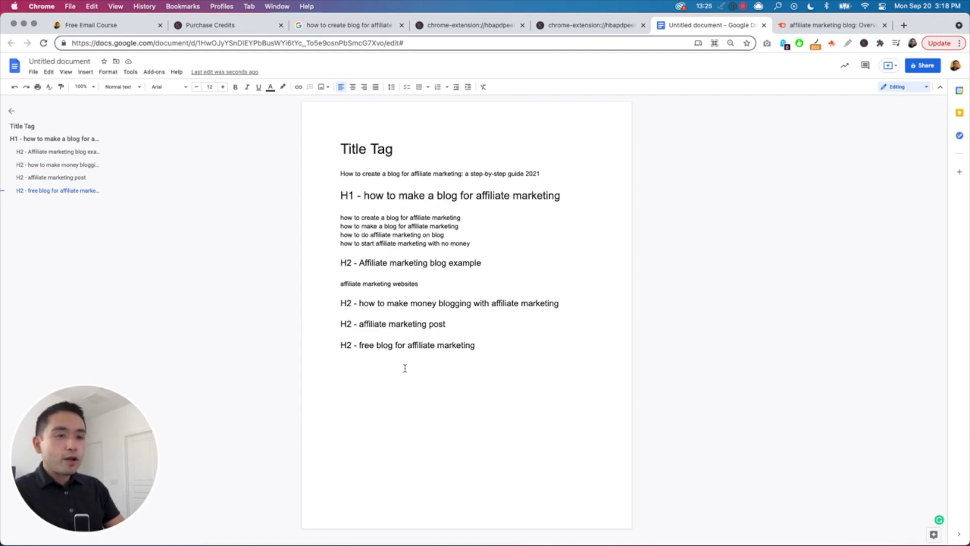
# Step: Copy "how to write affiliate post" from the resellerclub keyword list and insert it as body text under the "affiliate marketing post" H2
pyautogui.click(425, 30)
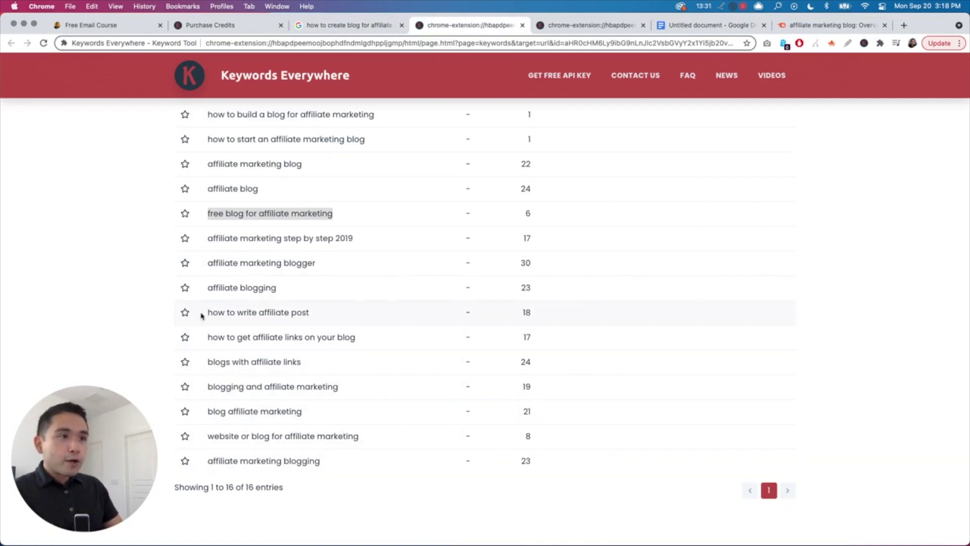
pyautogui.moveTo(207, 314); pyautogui.dragTo(306, 312)
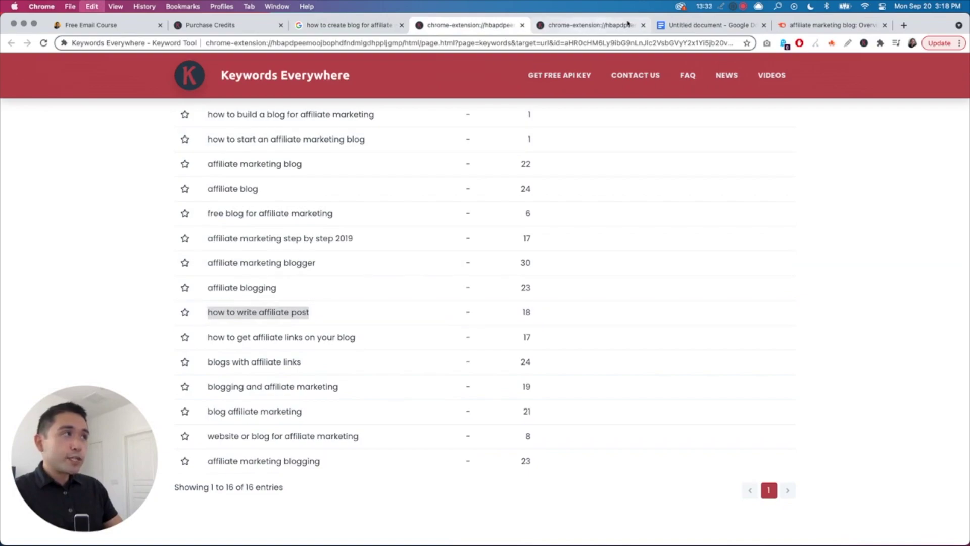
pyautogui.click(707, 25)
pyautogui.click(450, 324)
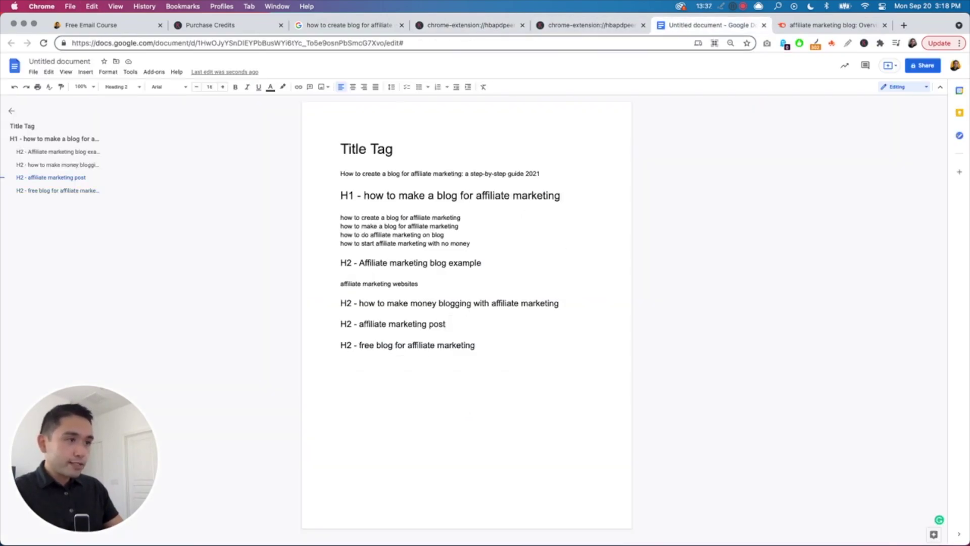
pyautogui.press('Return')
pyautogui.press('super+v')
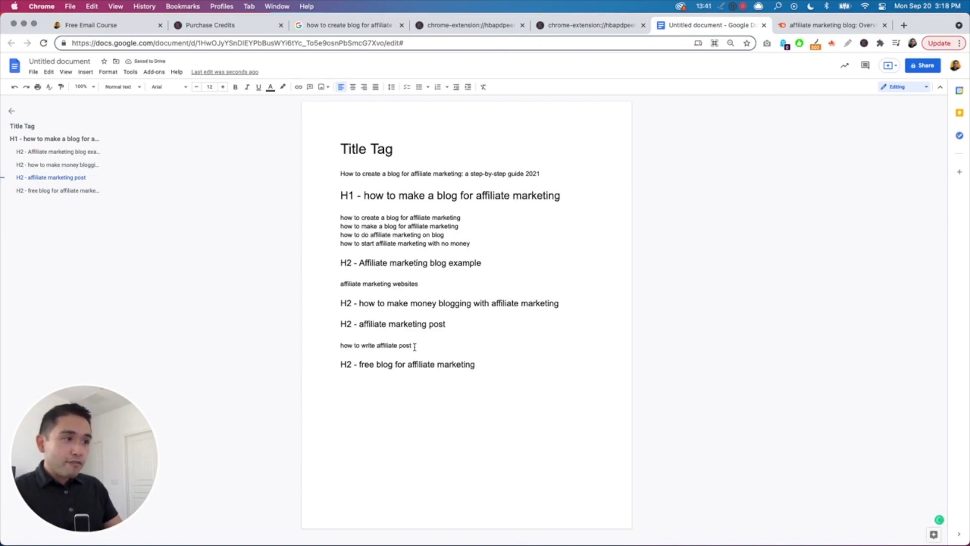
# Step: Move "affiliate marketing post" out of the third H2 heading onto a new body line below "how to write affiliate post"
pyautogui.moveTo(448, 325); pyautogui.dragTo(361, 324)
pyautogui.press('super+c')
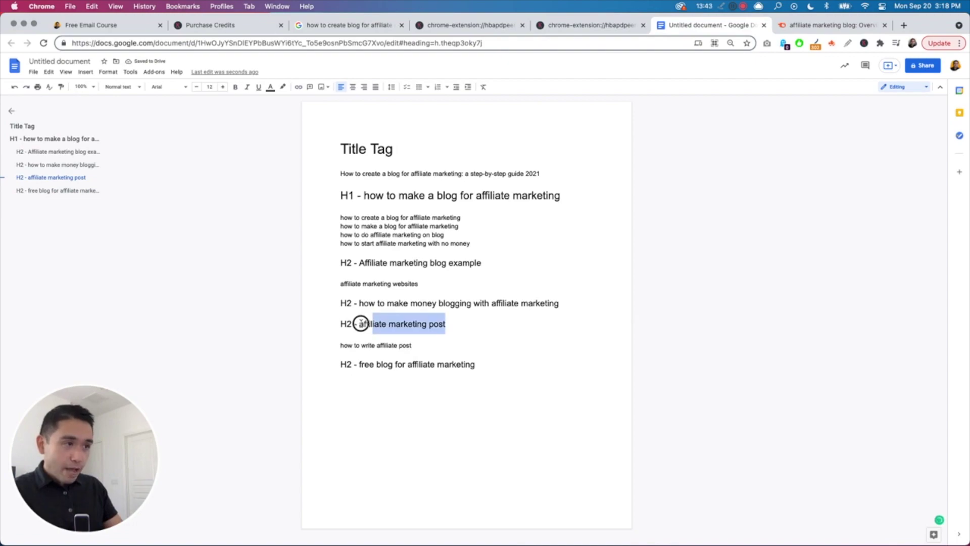
pyautogui.press('BackSpace')
pyautogui.click(416, 345)
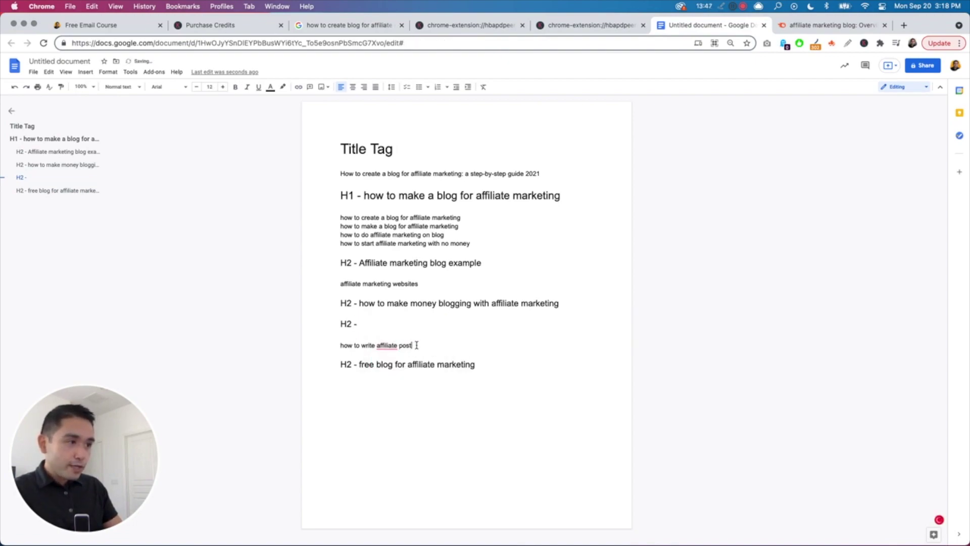
pyautogui.press('Return')
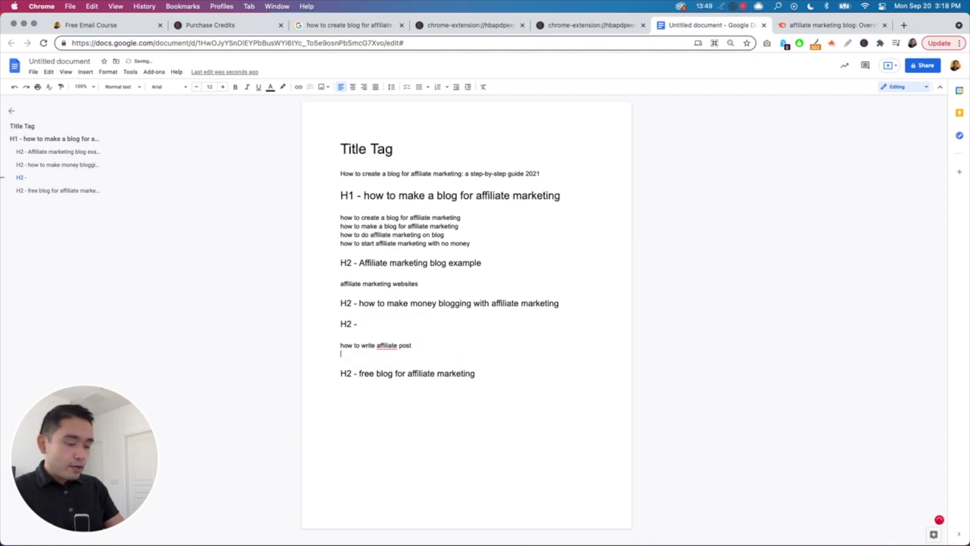
pyautogui.press('super+v')
# Step: Move "how to write affiliate post" from the body into the empty "H2 -" heading and remove the blank line left below it
pyautogui.moveTo(411, 345); pyautogui.dragTo(341, 345)
pyautogui.press('super+x')
pyautogui.click(372, 325)
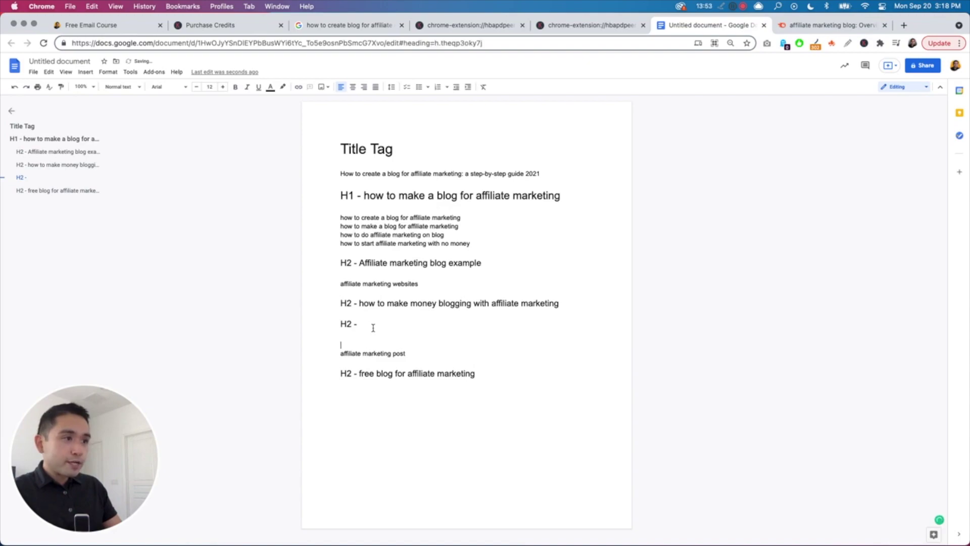
pyautogui.press('super+v')
pyautogui.click(344, 343)
pyautogui.press('Delete')
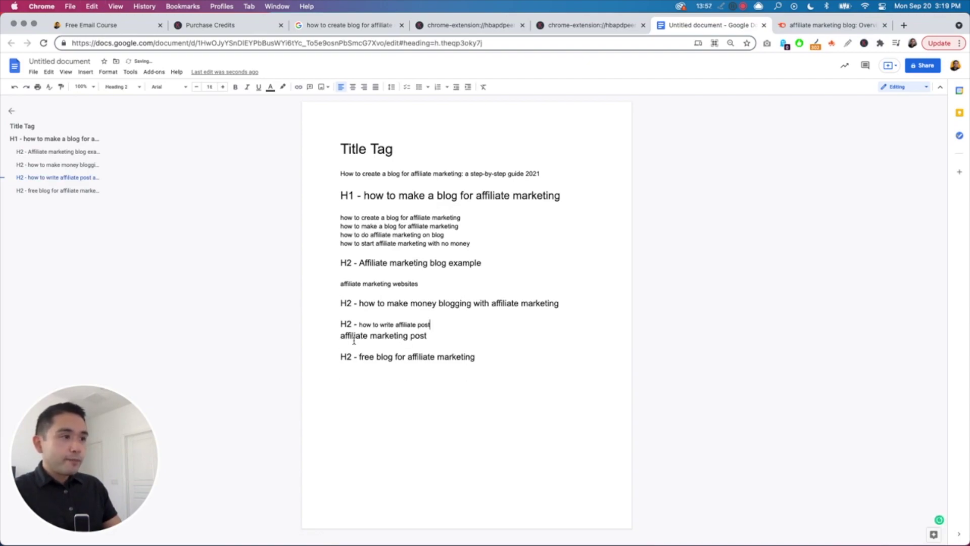
# Step: Split "affiliate marketing post" into its own paragraph below the "how to write affiliate post" heading and style it as Normal text
pyautogui.press('Return')
pyautogui.moveTo(342, 348); pyautogui.dragTo(434, 350)
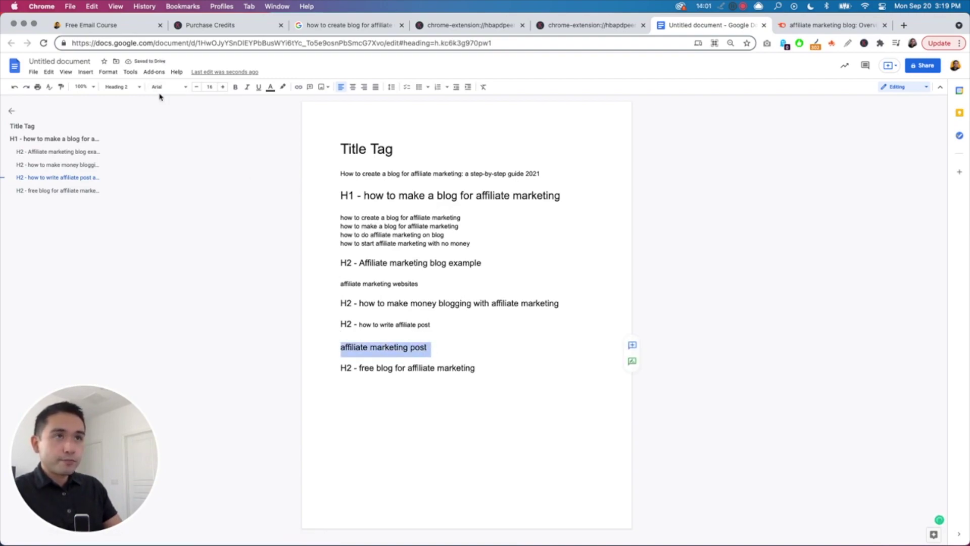
pyautogui.click(127, 90)
pyautogui.click(130, 108)
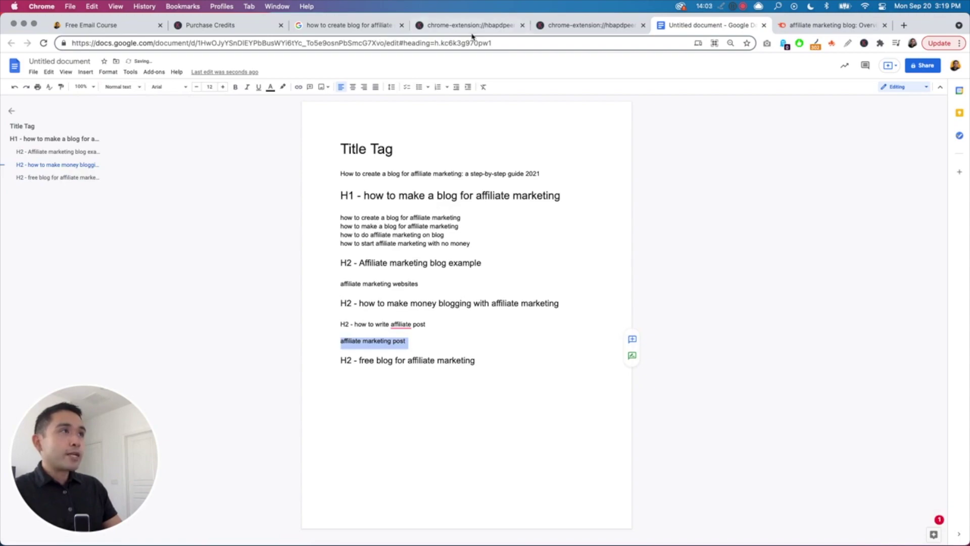
# Step: Copy "how to get affiliate links on your blog" from the keyword list and add it prefixed with "H2 -" below the "free blog for affiliate marketing" heading
pyautogui.click(470, 25)
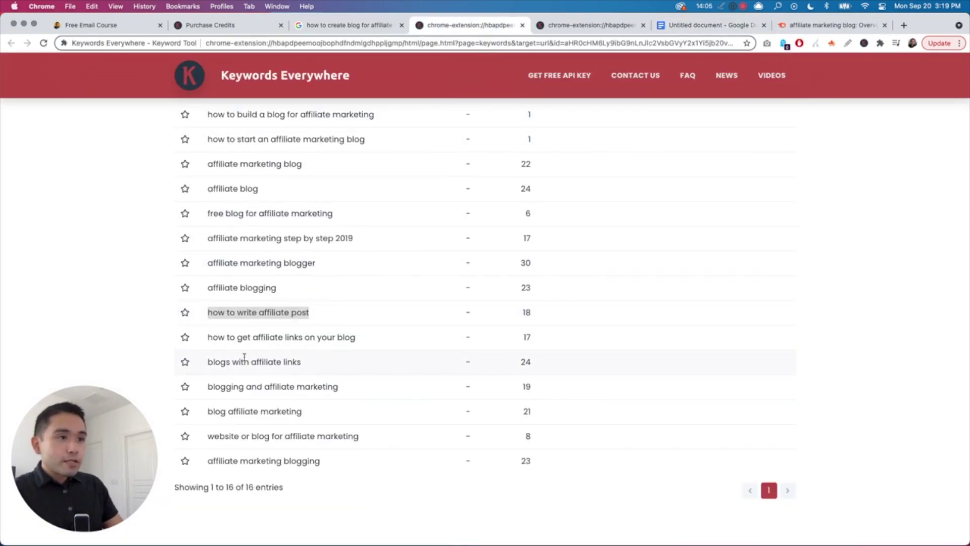
pyautogui.moveTo(354, 338); pyautogui.dragTo(207, 337)
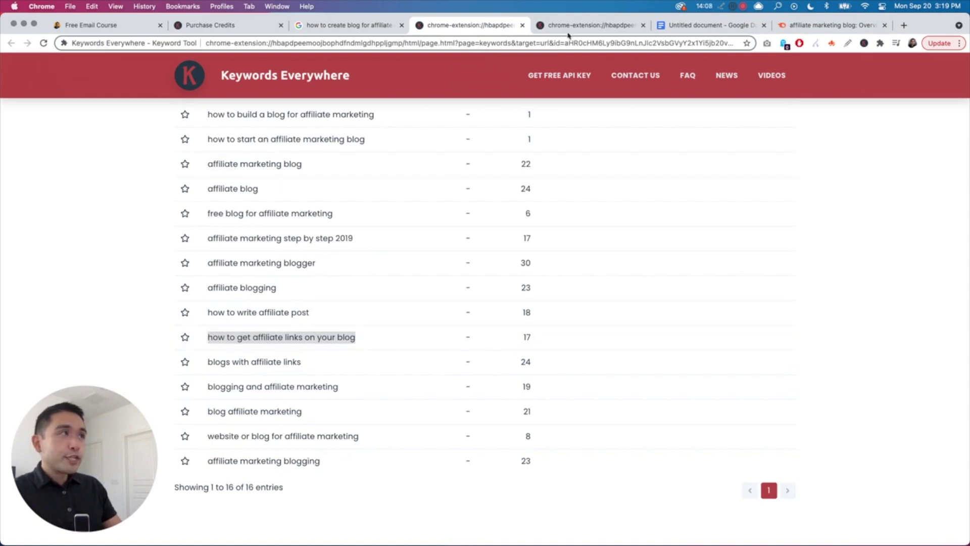
pyautogui.click(672, 25)
pyautogui.click(403, 401)
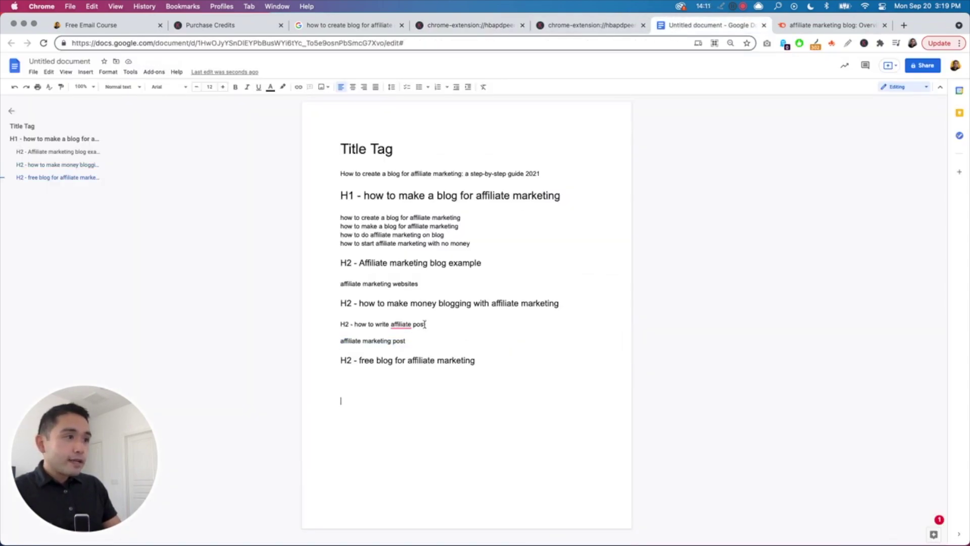
pyautogui.click(355, 384)
pyautogui.write('H2 -')
pyautogui.press('super+v')
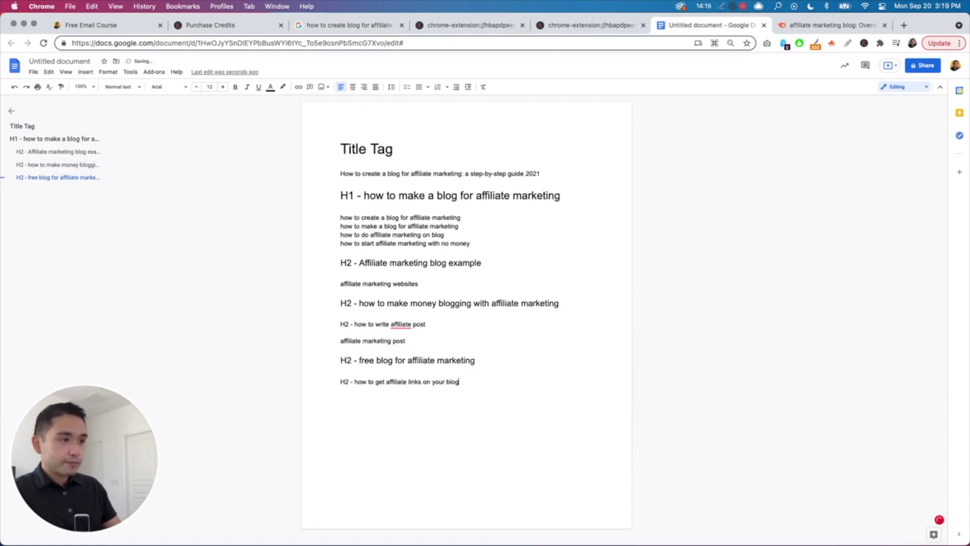
# Step: Style the "H2 - how to get affiliate links on your blog" line as Heading 2
pyautogui.moveTo(467, 385); pyautogui.dragTo(340, 381)
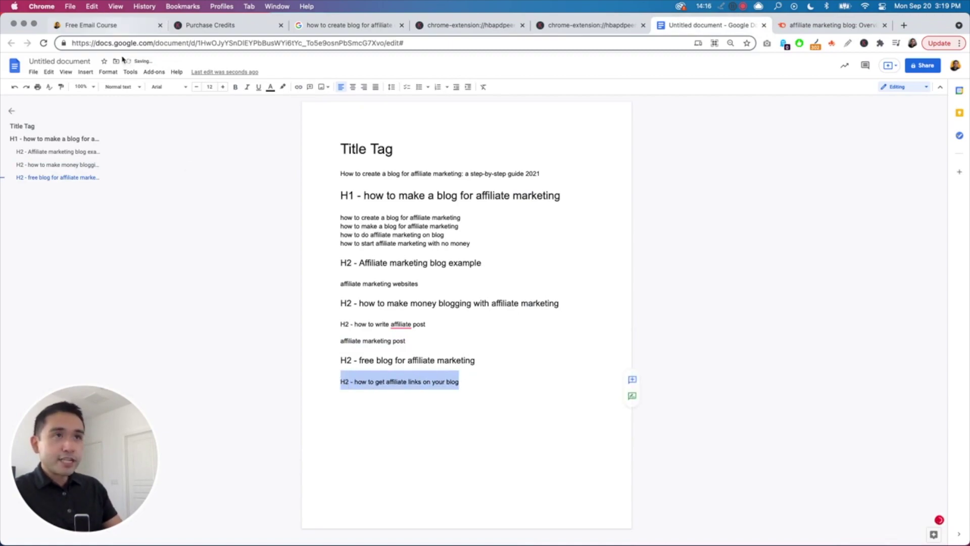
pyautogui.click(116, 88)
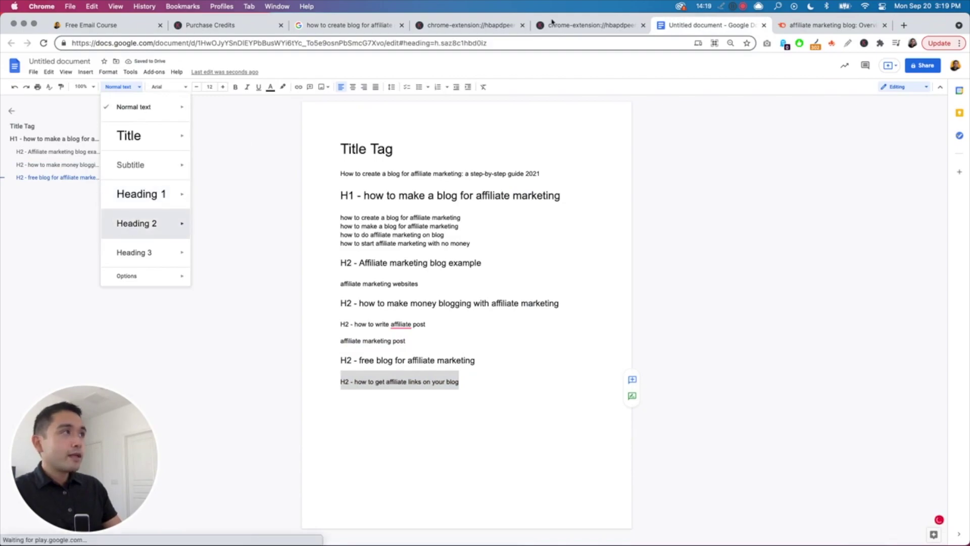
pyautogui.click(127, 223)
# Step: Copy "how to write a blog for affiliate marketing" from the keyword list and add it as the last line of the body text under the H1
pyautogui.click(475, 24)
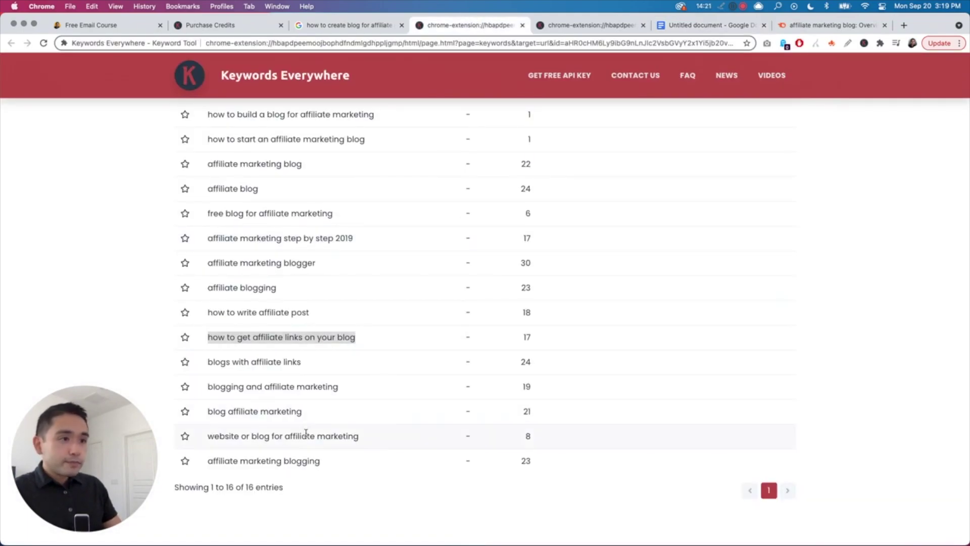
pyautogui.scroll(5, 270, 368)
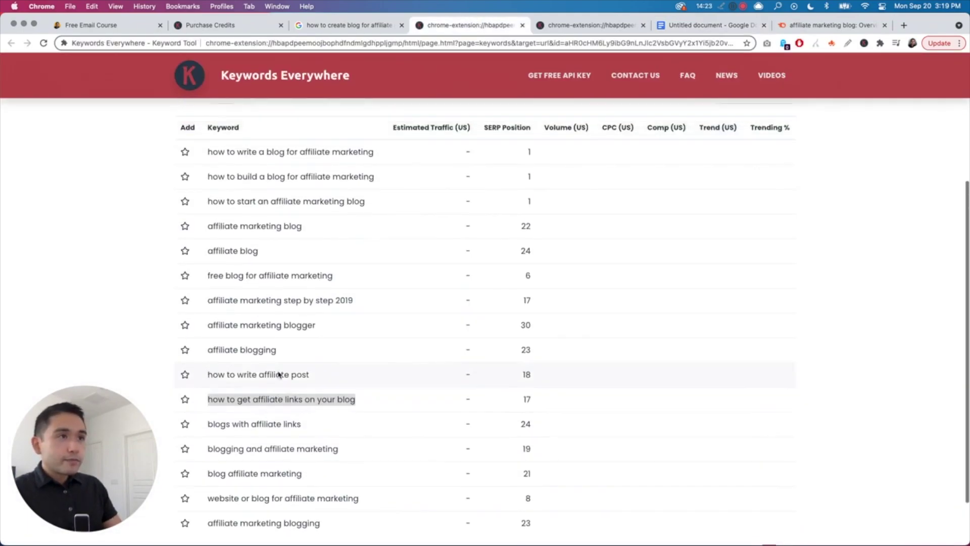
pyautogui.moveTo(208, 204); pyautogui.dragTo(374, 204)
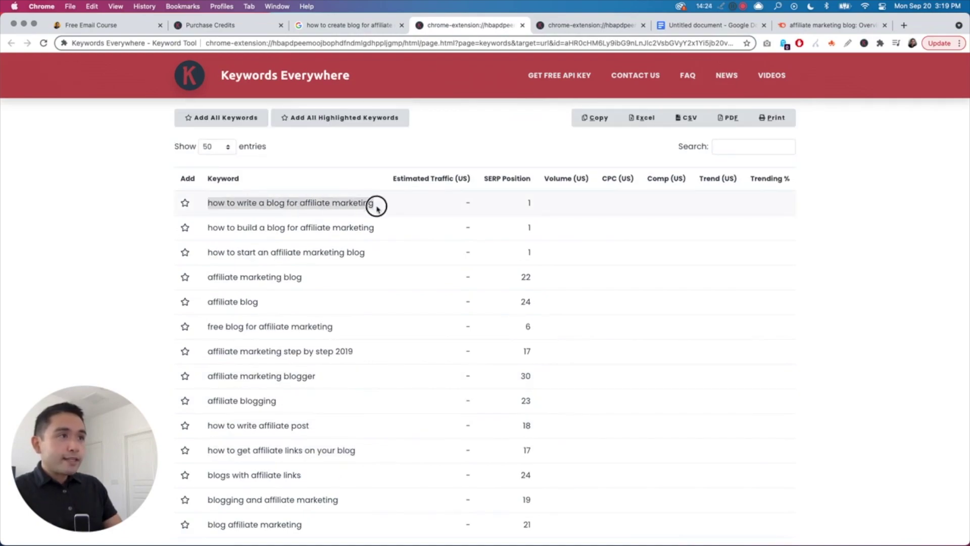
pyautogui.click(677, 25)
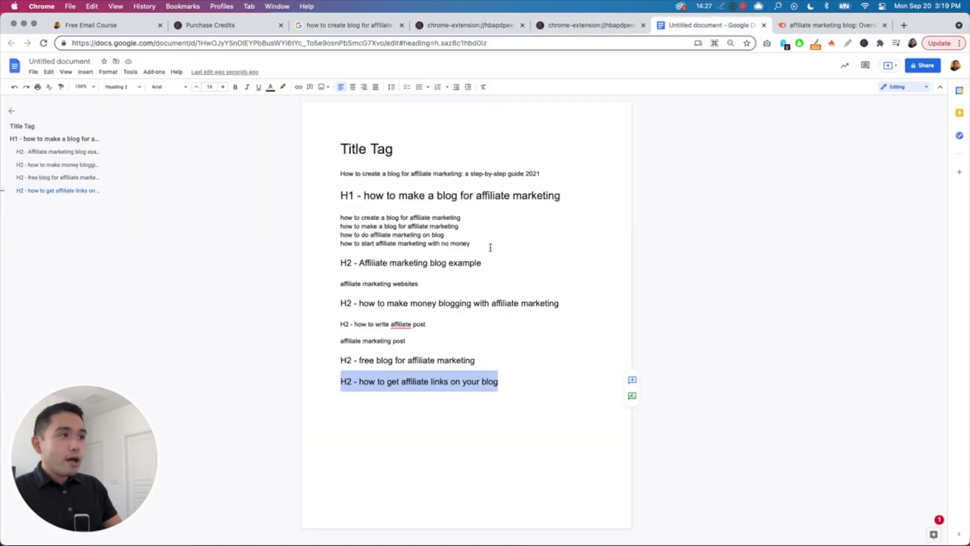
pyautogui.click(490, 247)
pyautogui.press('Return')
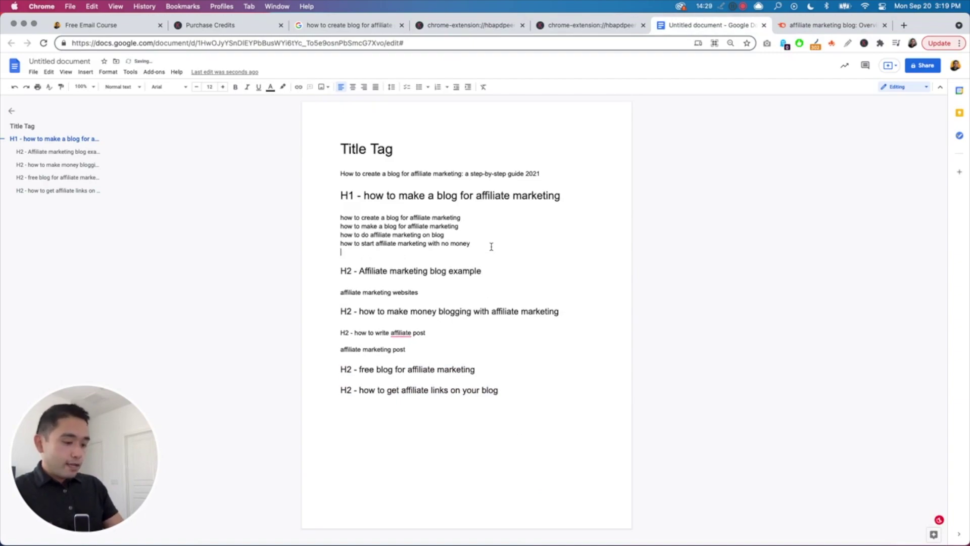
pyautogui.press('super+v')
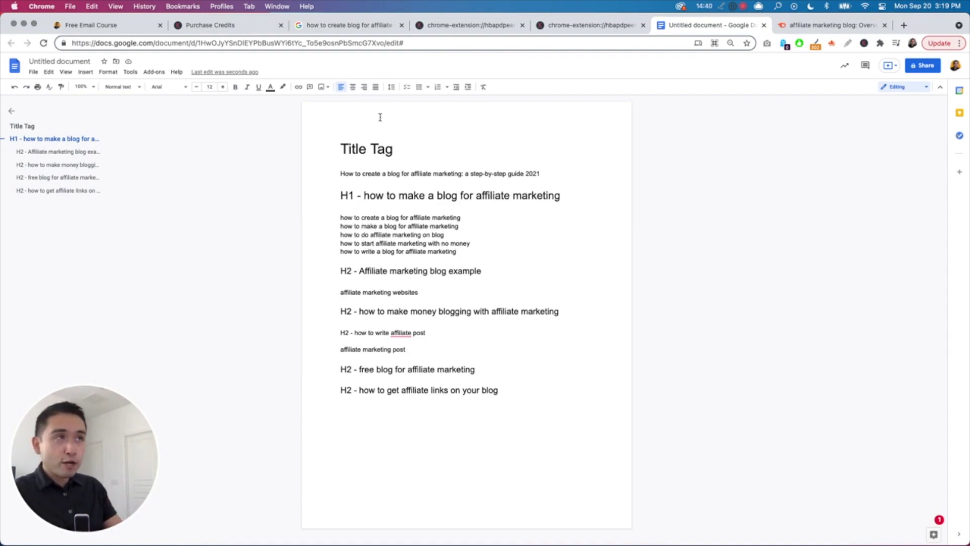
# Step: Copy "blogs with affiliate links" from the keyword list and insert it as body text under the "how to get affiliate links on your blog" heading
pyautogui.click(430, 25)
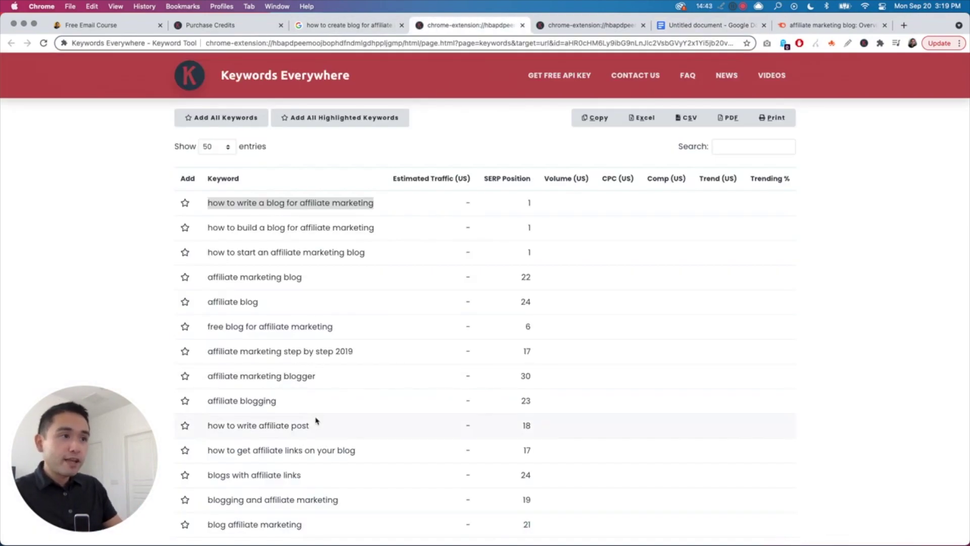
pyautogui.scroll(-1, 316, 420)
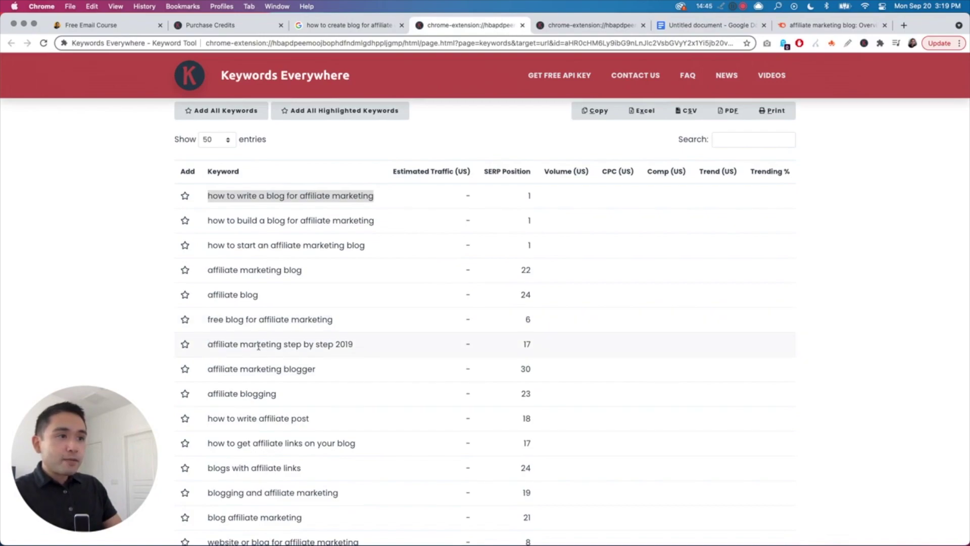
pyautogui.scroll(-4, 299, 336)
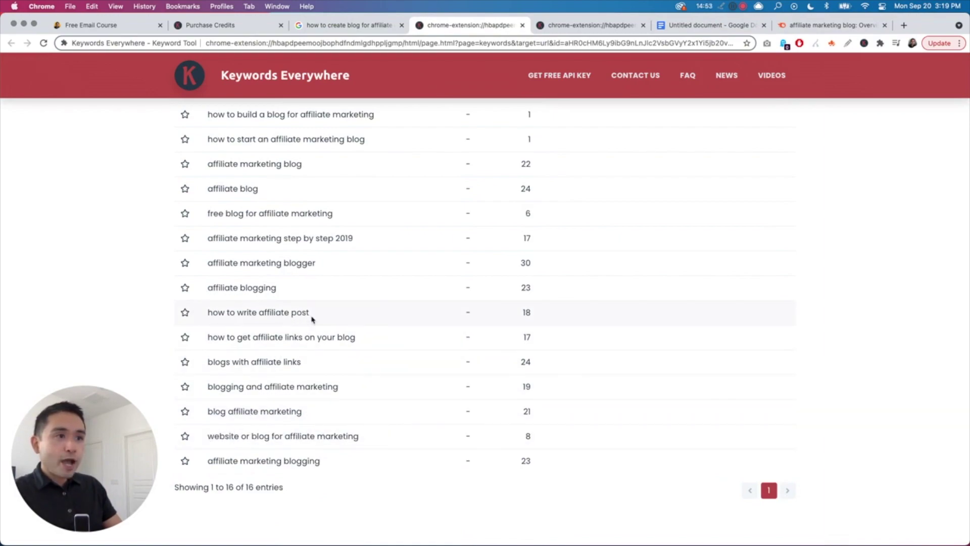
pyautogui.moveTo(205, 362); pyautogui.dragTo(316, 358)
pyautogui.press('super+c')
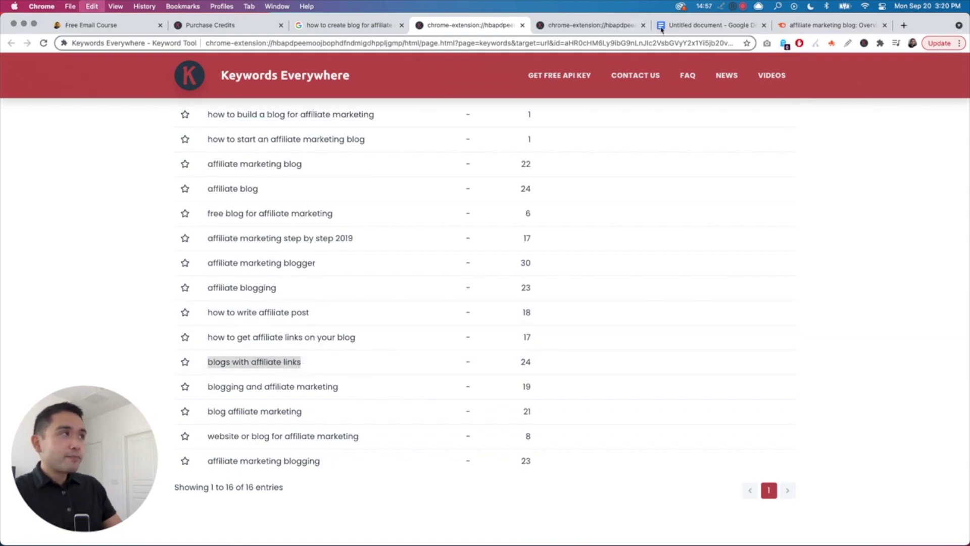
pyautogui.click(676, 27)
pyautogui.click(512, 390)
pyautogui.press('Return')
pyautogui.press('super+v')
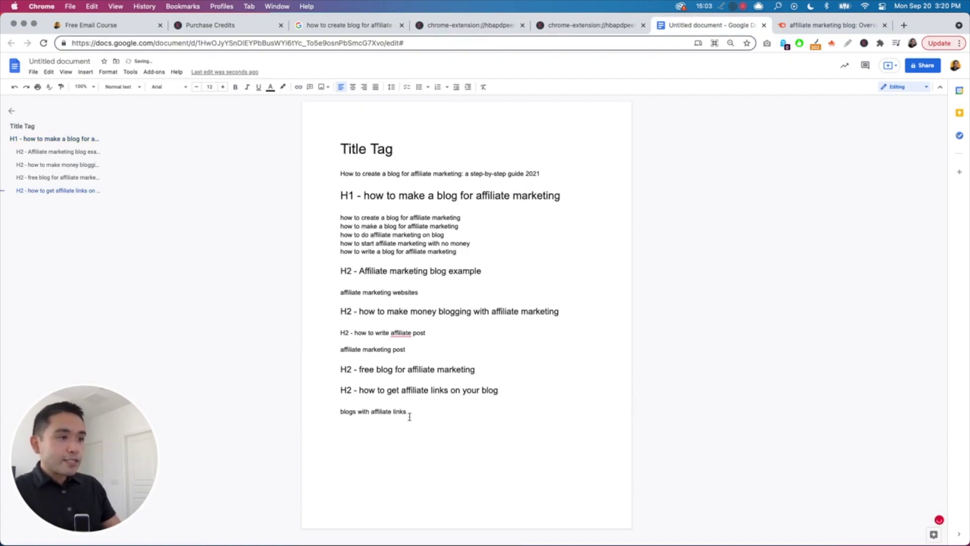
pyautogui.click(341, 412)
pyautogui.tripleClick(341, 413)
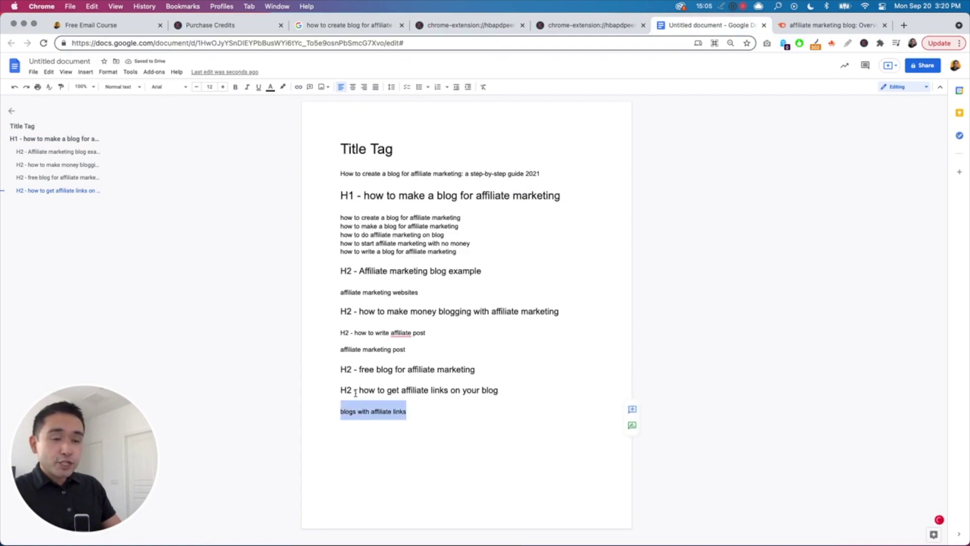
pyautogui.click(350, 410)
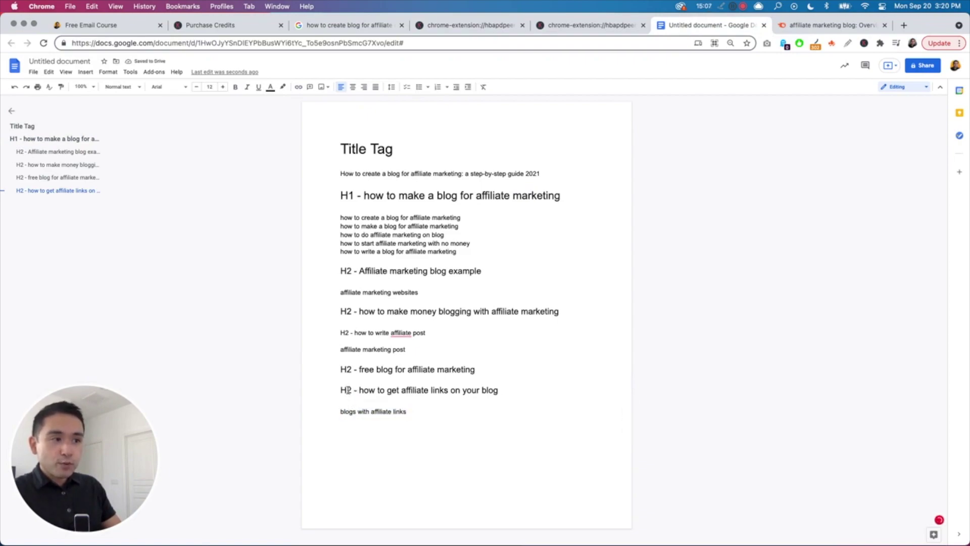
pyautogui.tripleClick(422, 410)
pyautogui.click(423, 411)
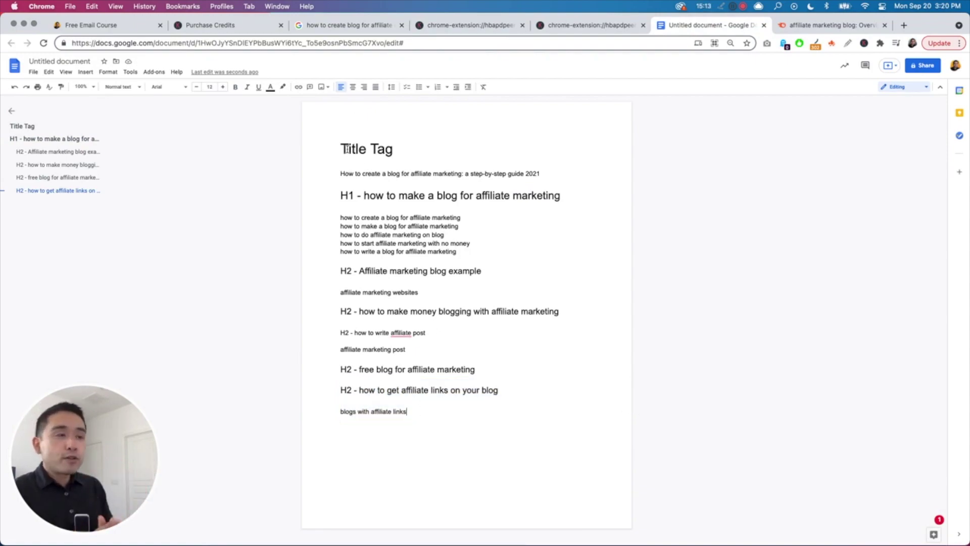
# Step: Review the competitor keyword list, the outline and the related keywords in the Google results for "how to create blog for affiliate marketing"
pyautogui.click(470, 25)
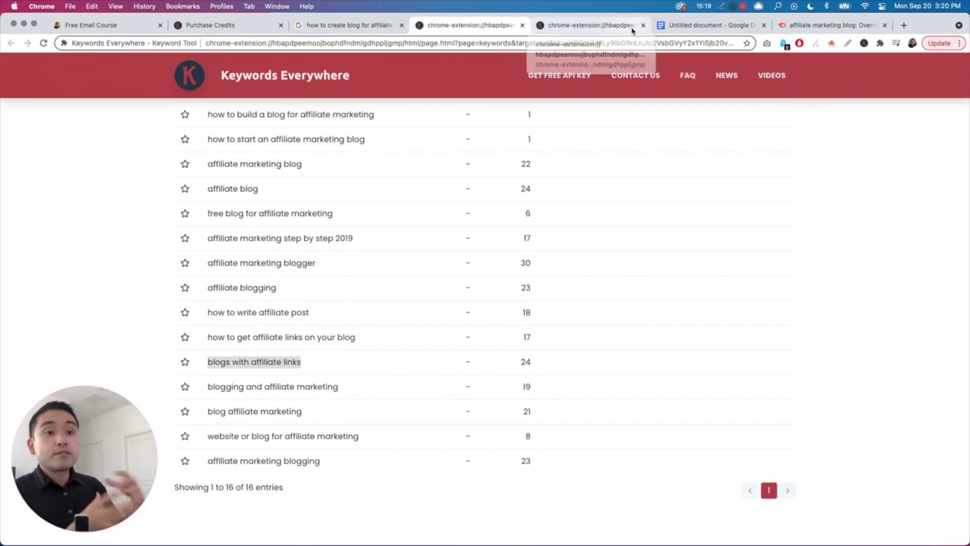
pyautogui.click(702, 25)
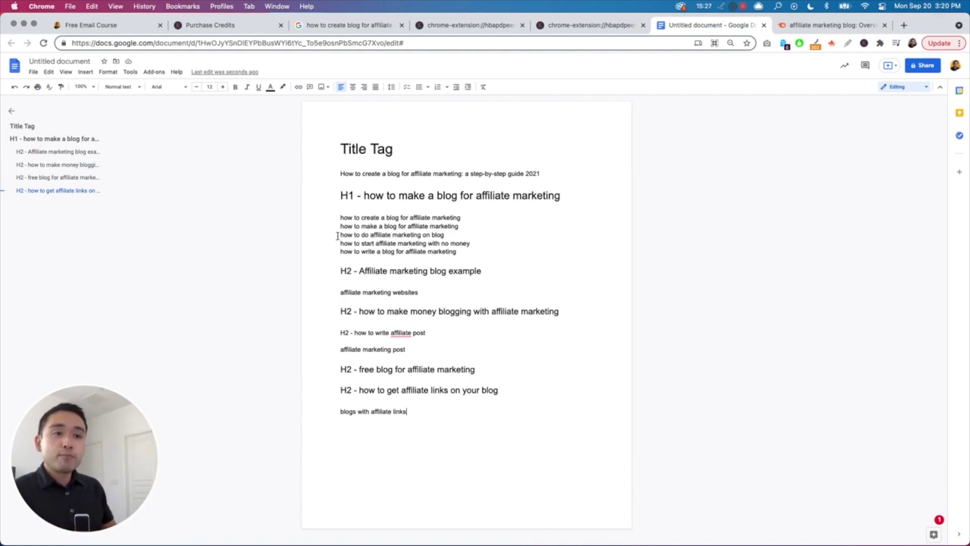
pyautogui.click(395, 29)
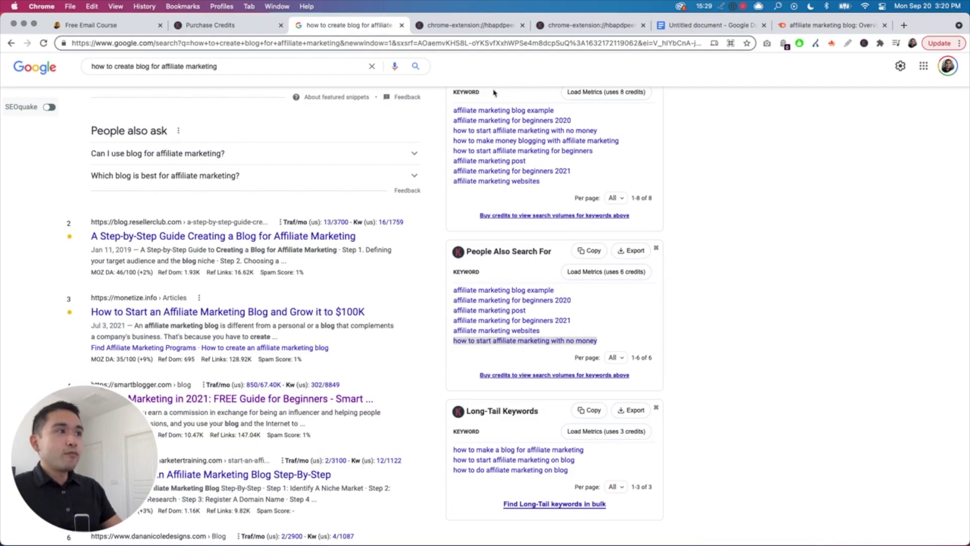
pyautogui.scroll(5, 419, 323)
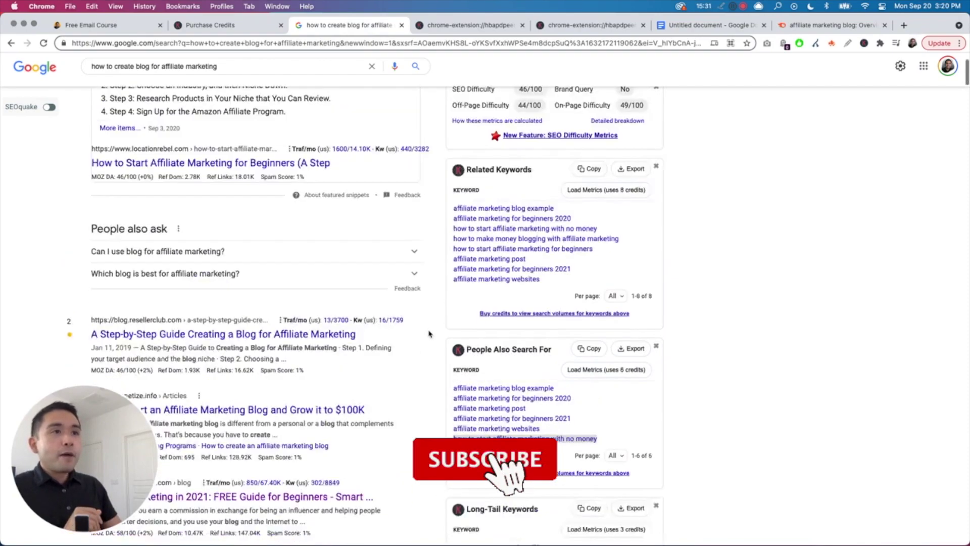